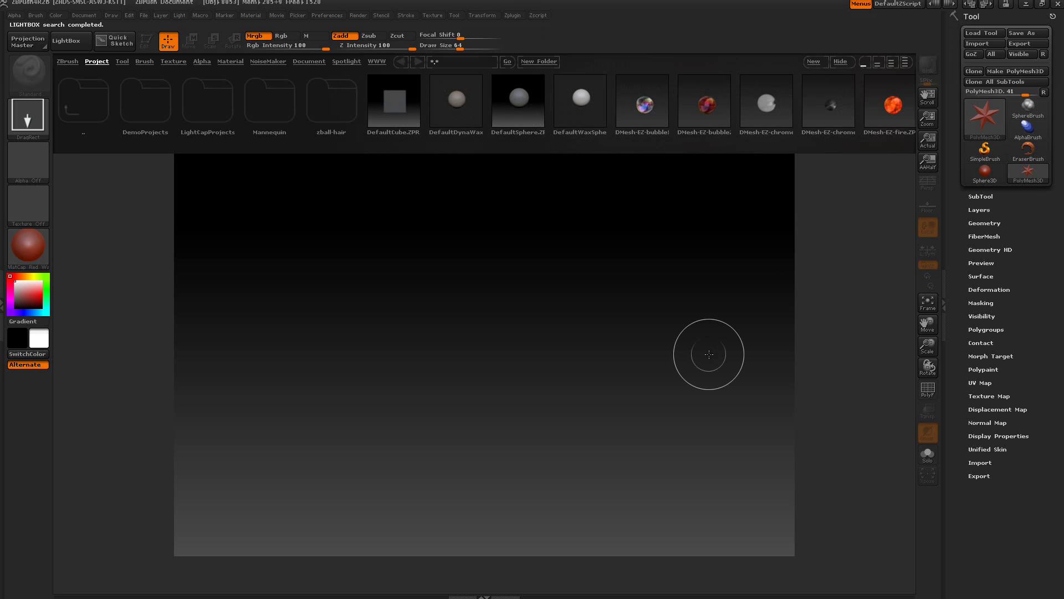
Load 1Project.ZPR from LightBox's zball-hair folder without saving the previous project.
double_click(326, 100)
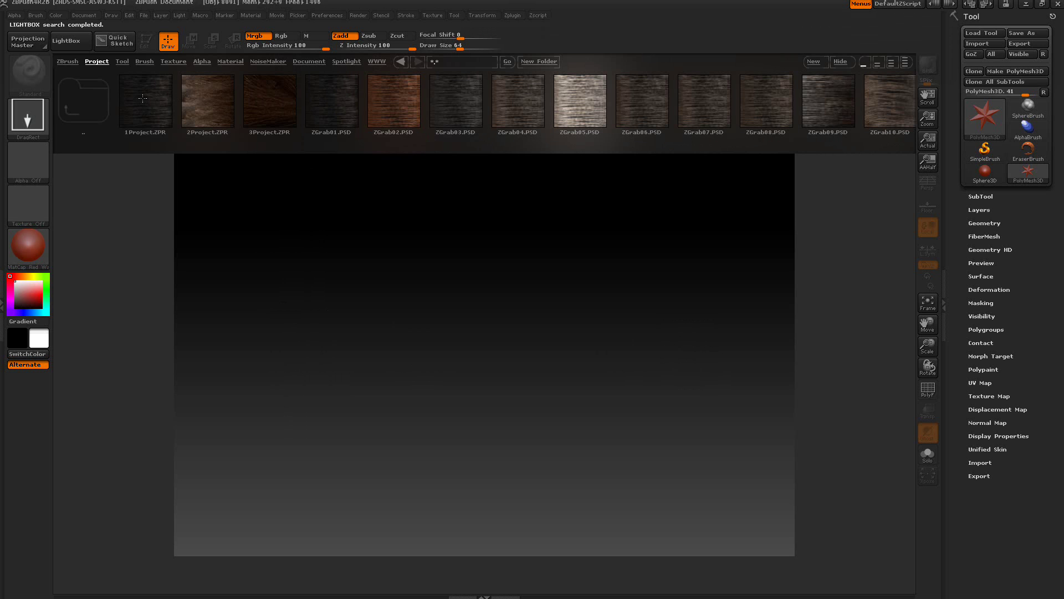
double_click(143, 98)
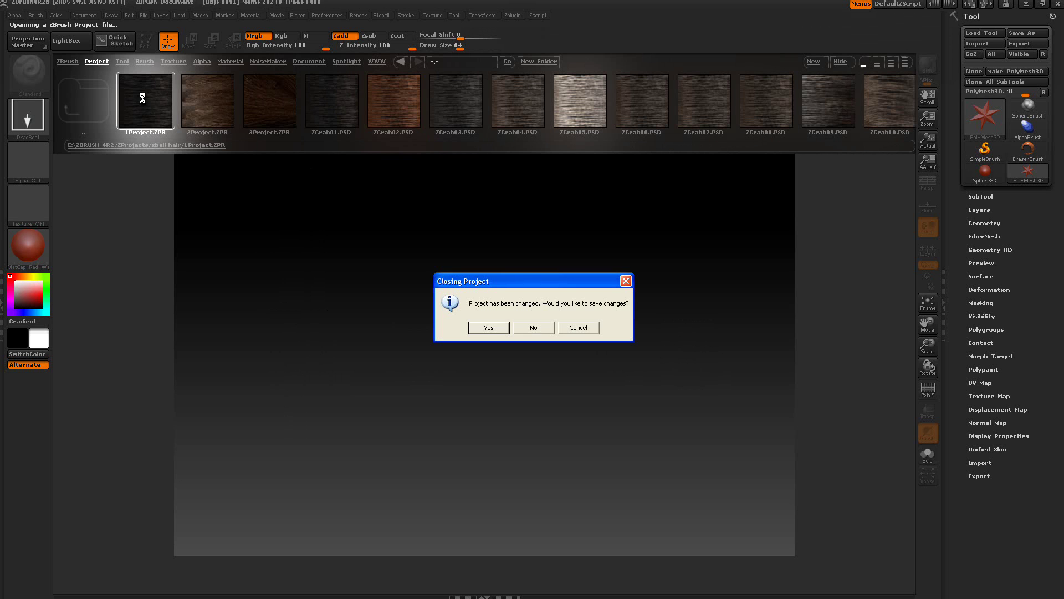
click(530, 324)
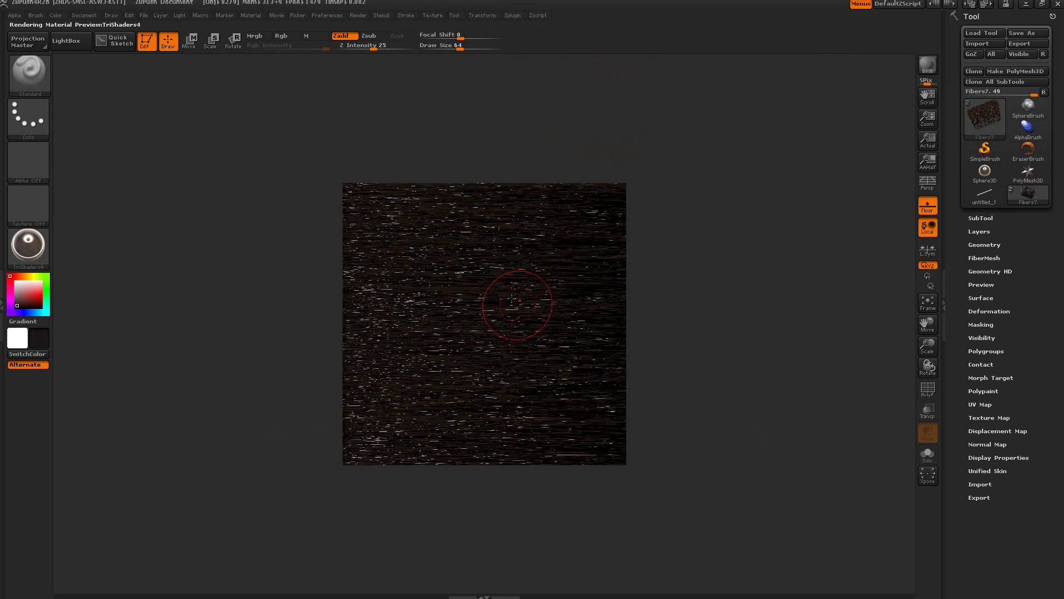
Expand the SubTool list and scroll it to show PM3D_untitled_1 and Fibers7.
click(981, 217)
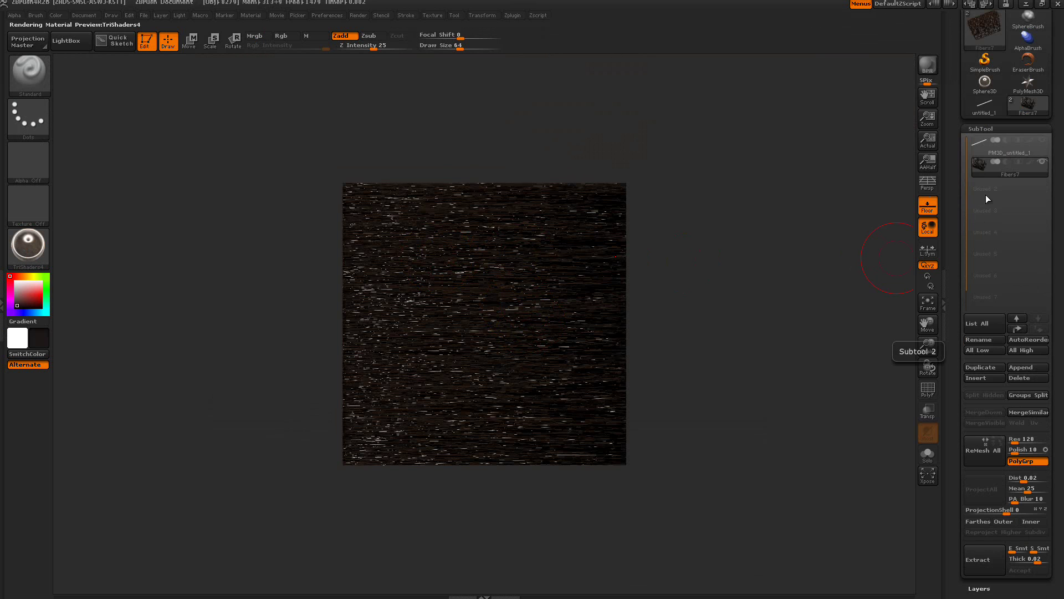
mouse_move(982, 165)
mouse_move(990, 143)
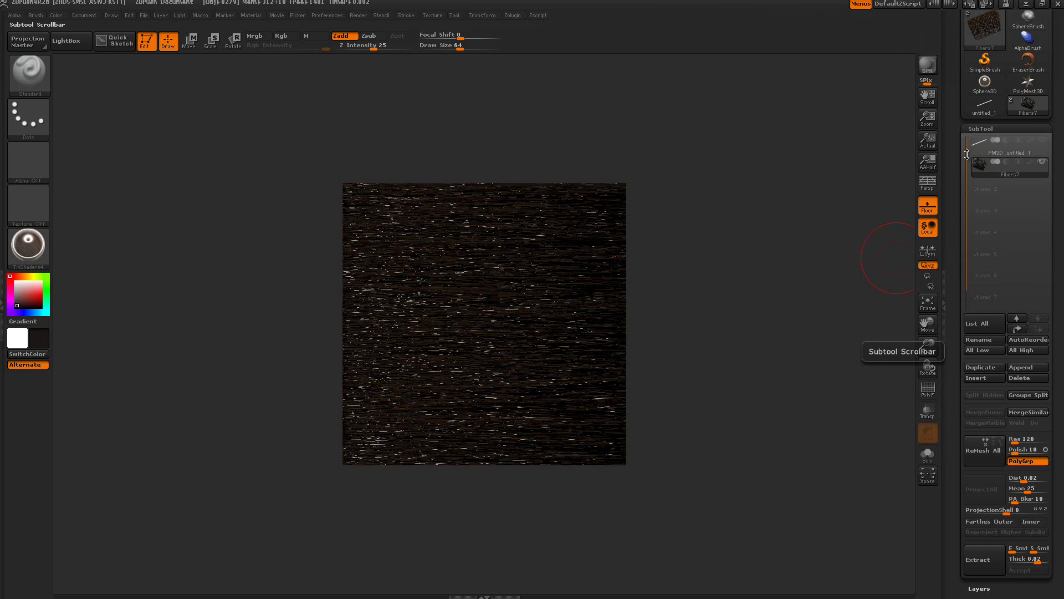
drag(956, 156, 959, 38)
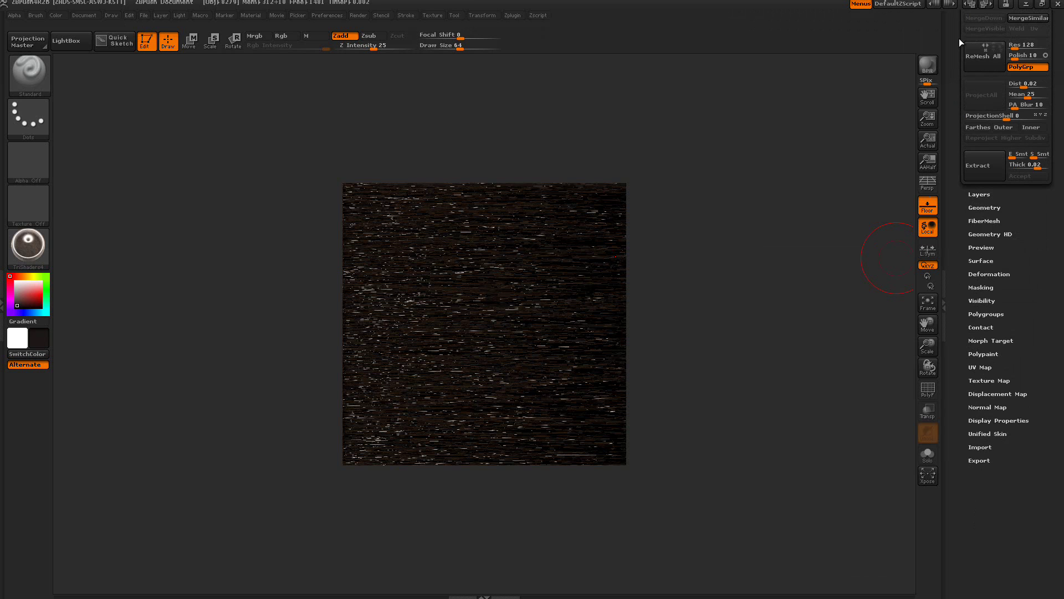
Expand the FiberMesh subpalette for Fibers7 and return the tray to the top.
click(989, 221)
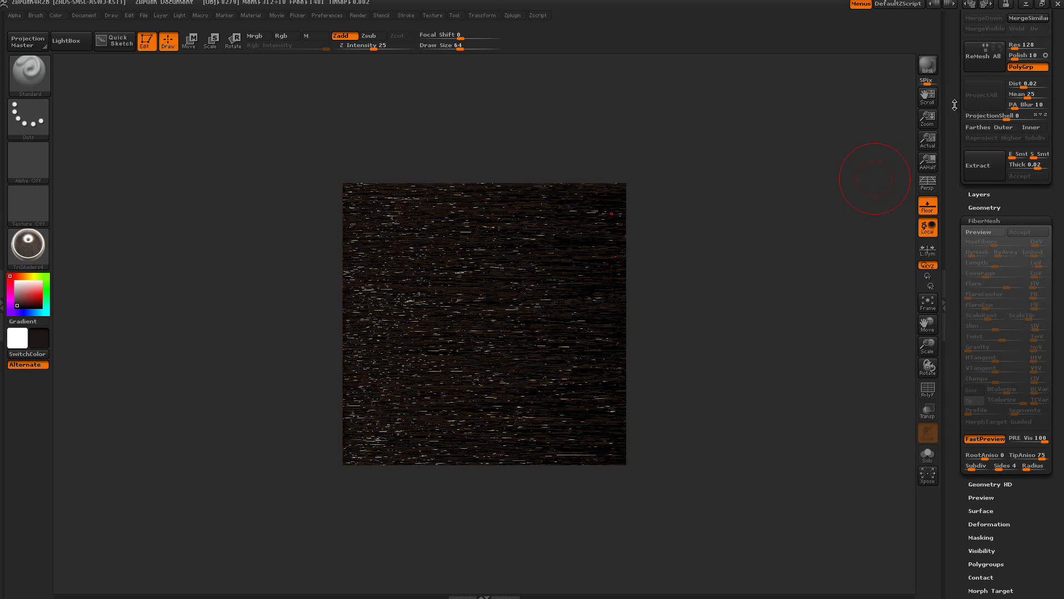
scroll(953, 105, up, 15)
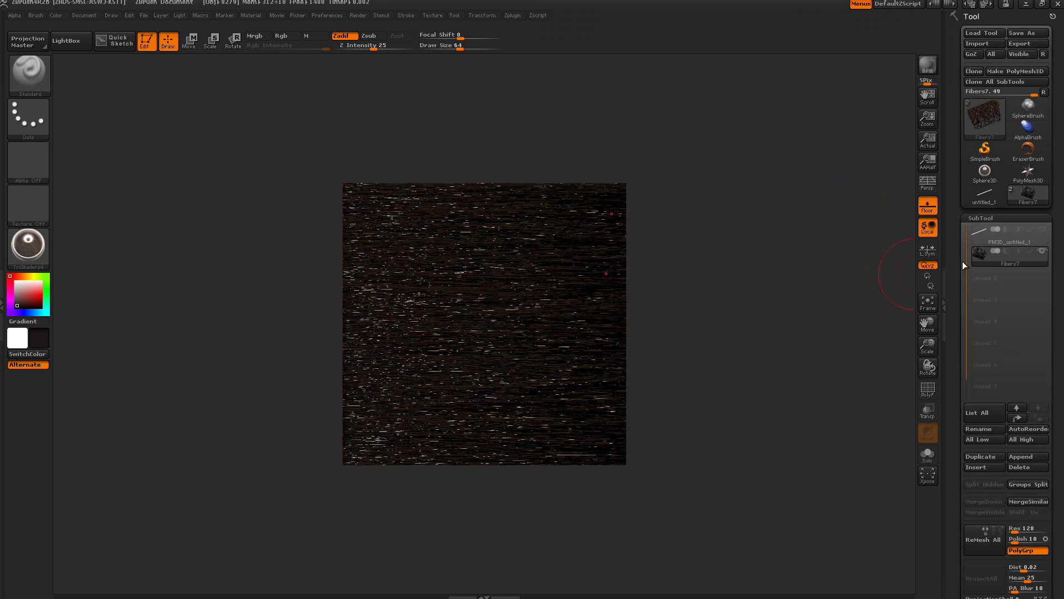
Rotate the Fibers7 hair face-on with strands hanging vertically, framing it with F.
mouse_move(990, 258)
drag(780, 356, 676, 286)
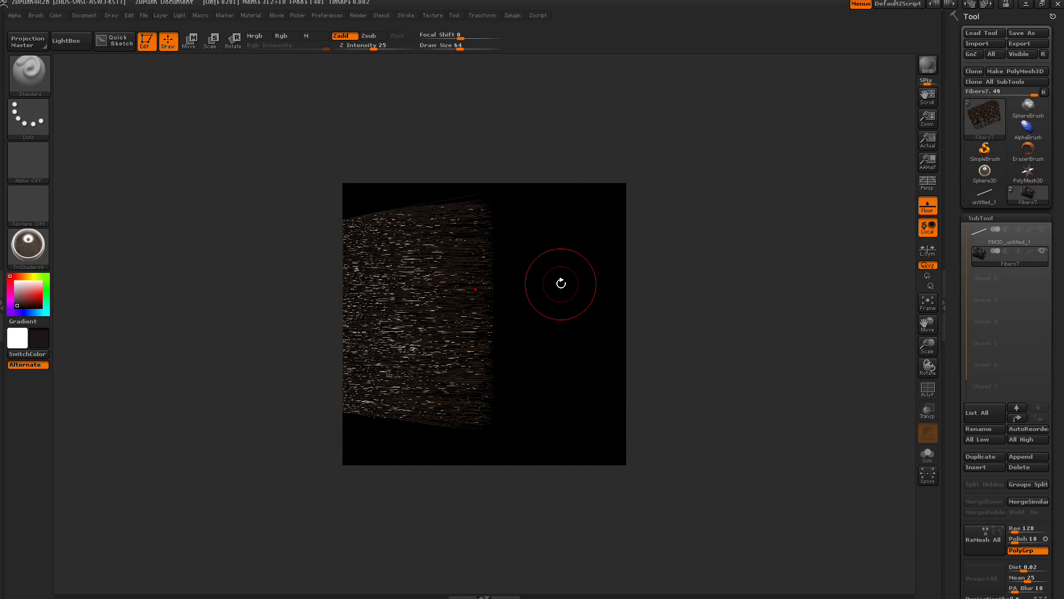
click(79, 16)
drag(725, 344, 698, 442)
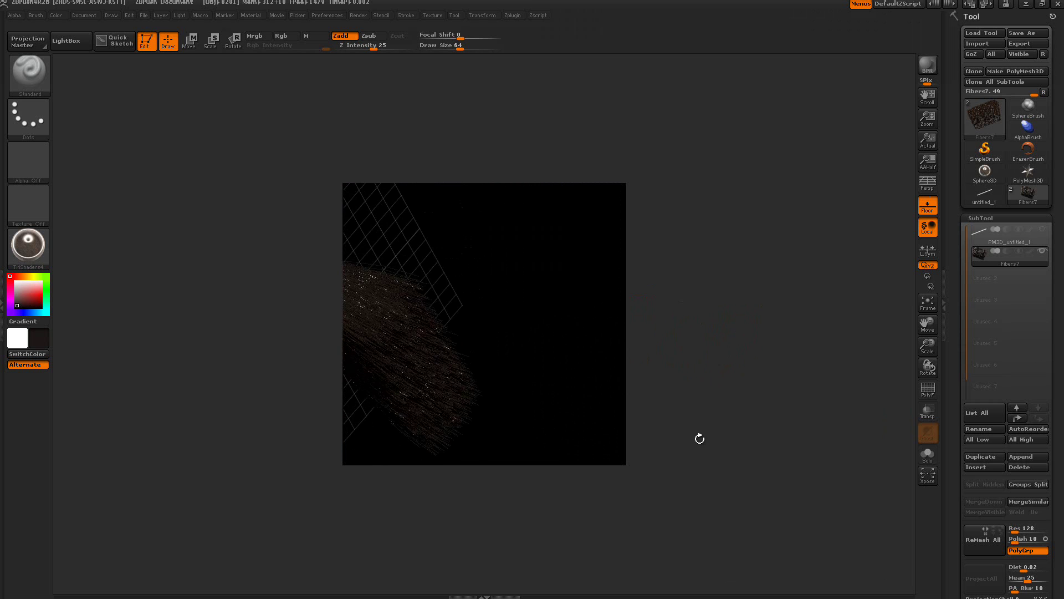
drag(742, 250, 701, 345)
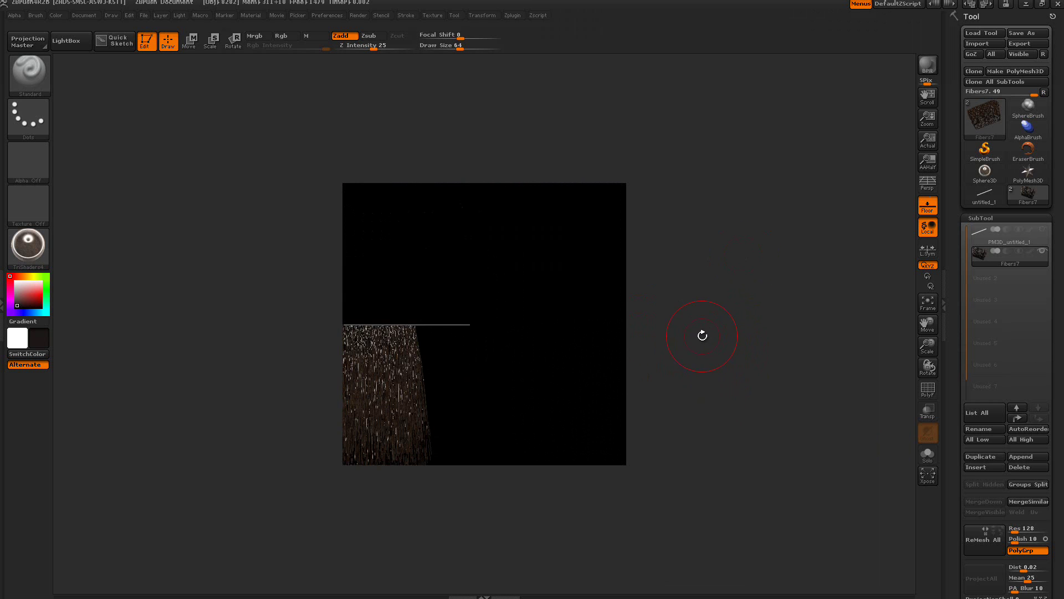
key(f)
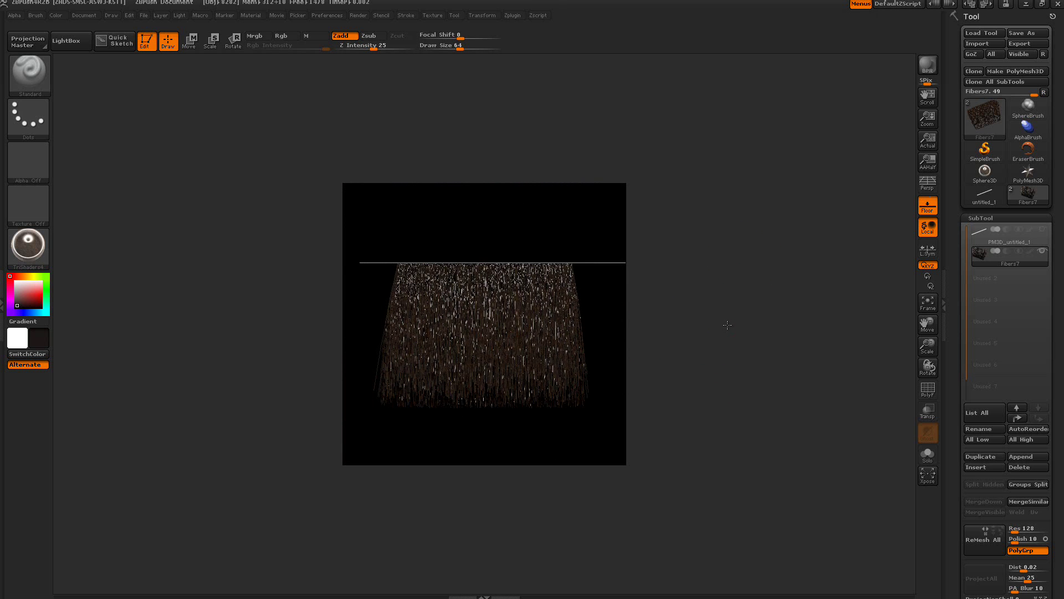
drag(727, 325, 734, 247)
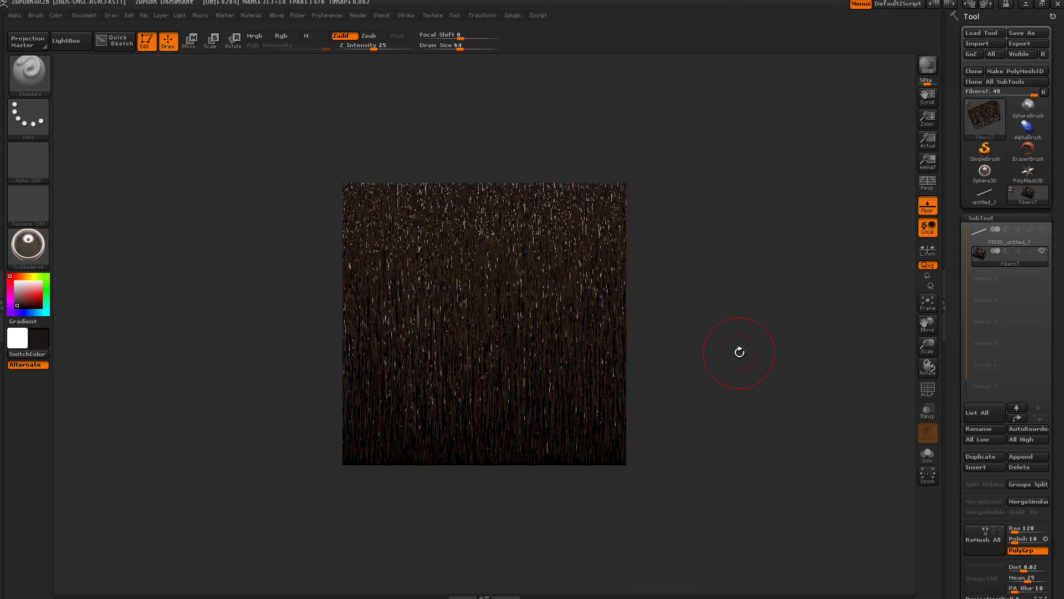
mouse_move(740, 352)
mouse_down()
mouse_move(717, 296)
mouse_move(717, 353)
mouse_move(667, 373)
mouse_up()
Hide the fibers outside a Ctrl+Shift rectangle selection, then reach the Geometry settings.
key(ctrl+shift)
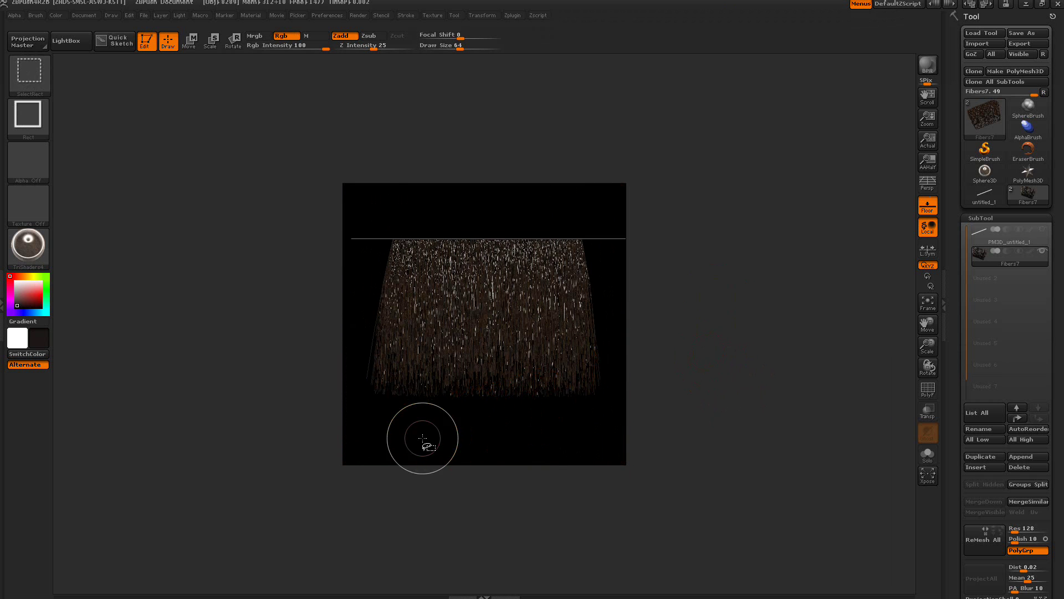
ctrl+shift+drag(423, 439, 554, 197)
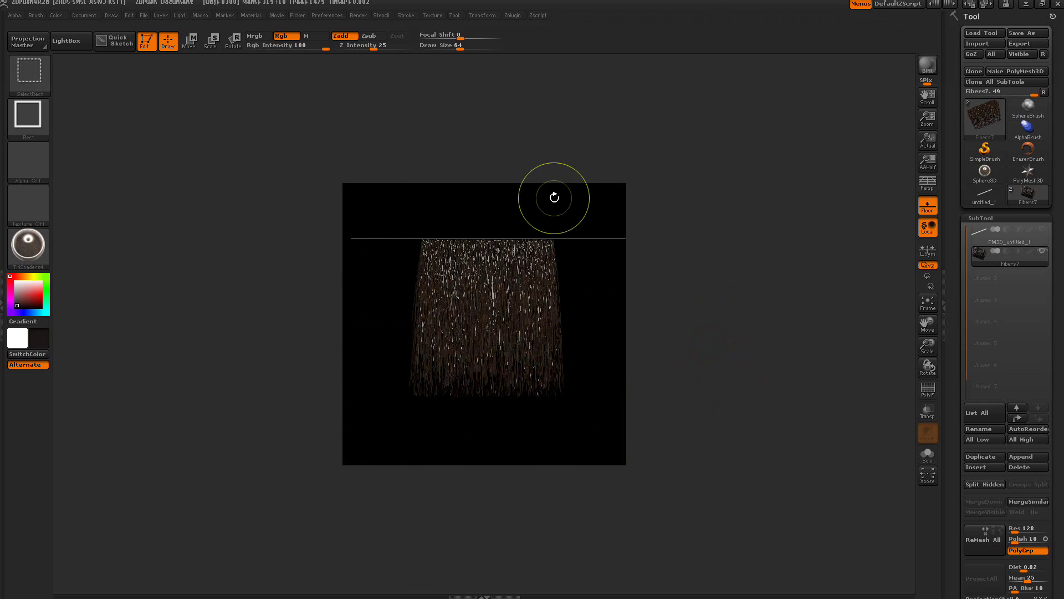
click(979, 217)
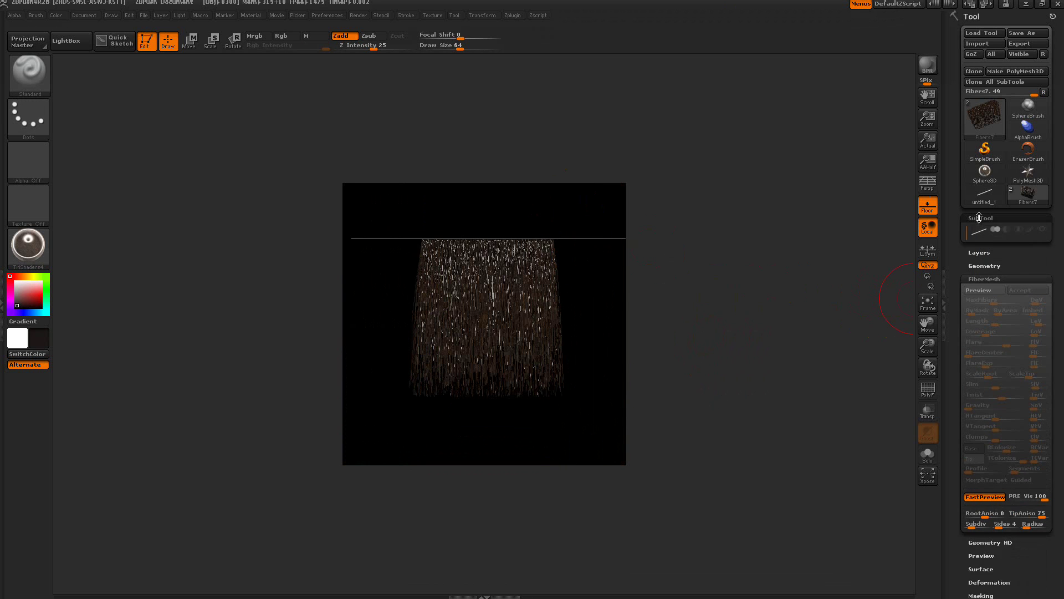
click(988, 257)
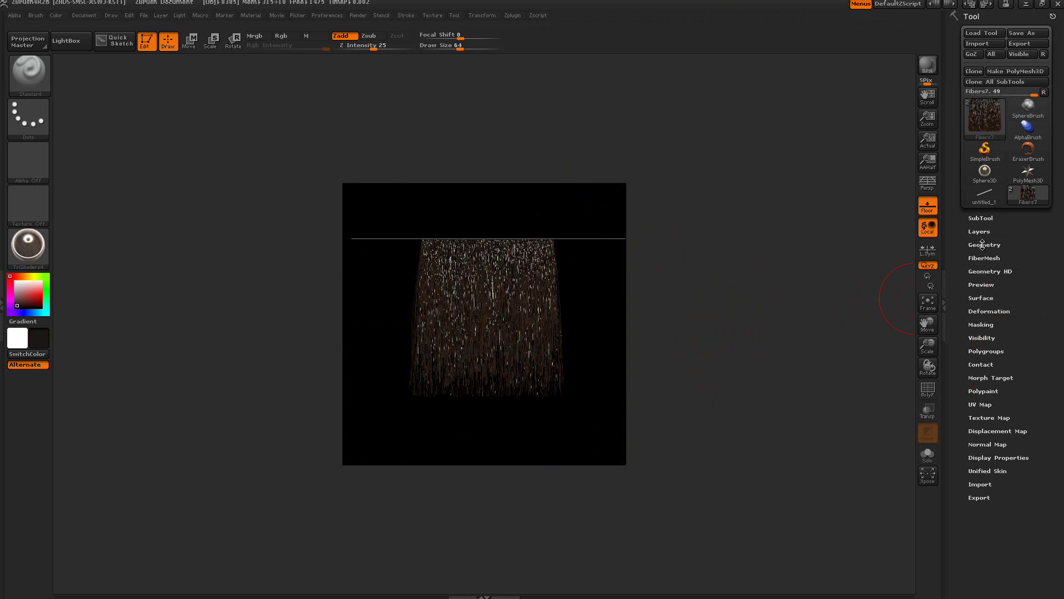
click(982, 243)
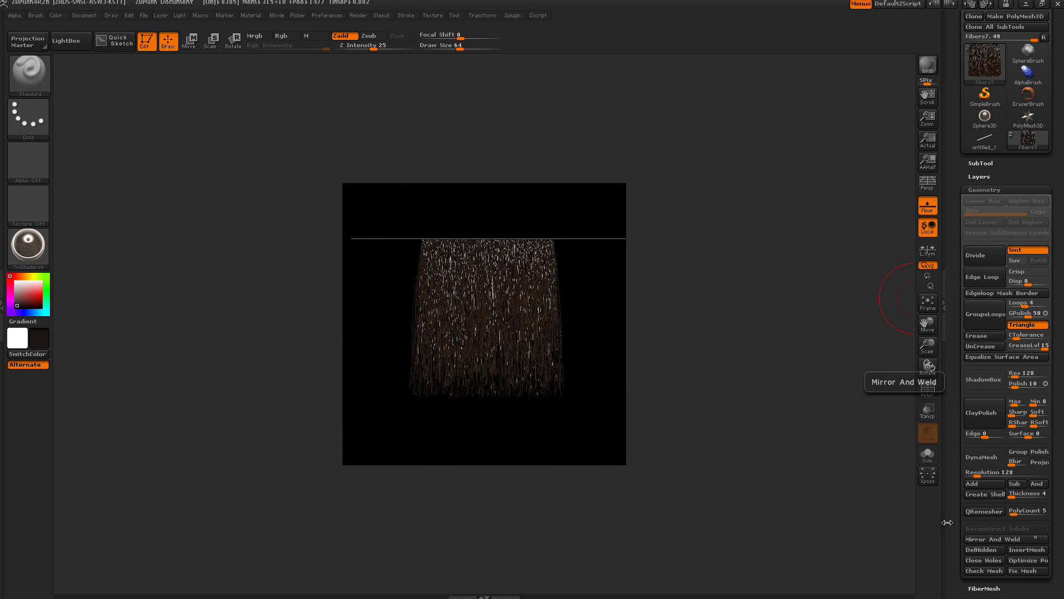
Unhide all fibers, move them up to fill the document, and BPR render.
ctrl+shift+click(800, 301)
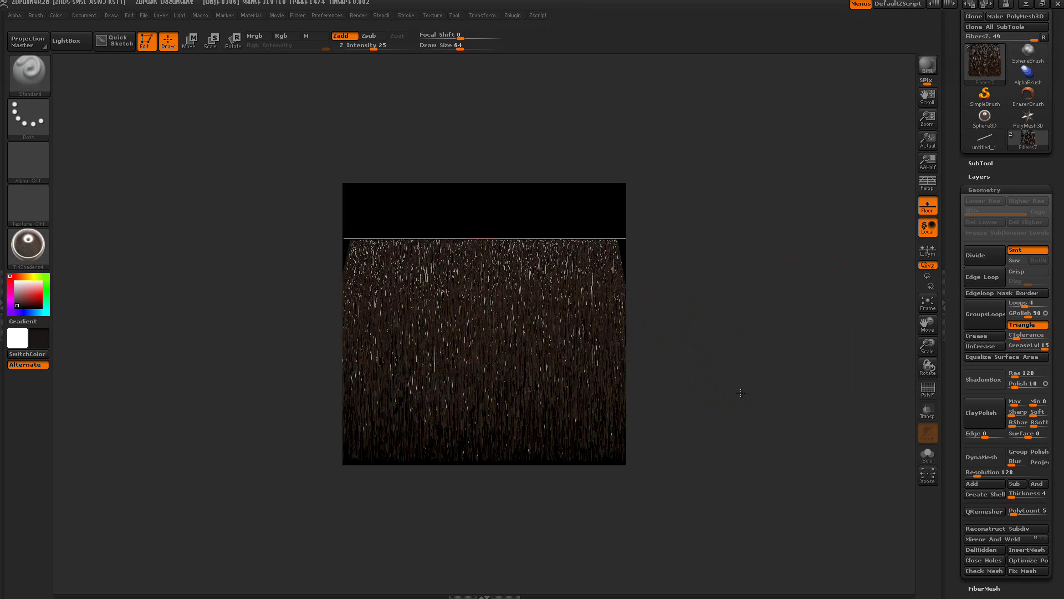
alt+drag(749, 382, 772, 290)
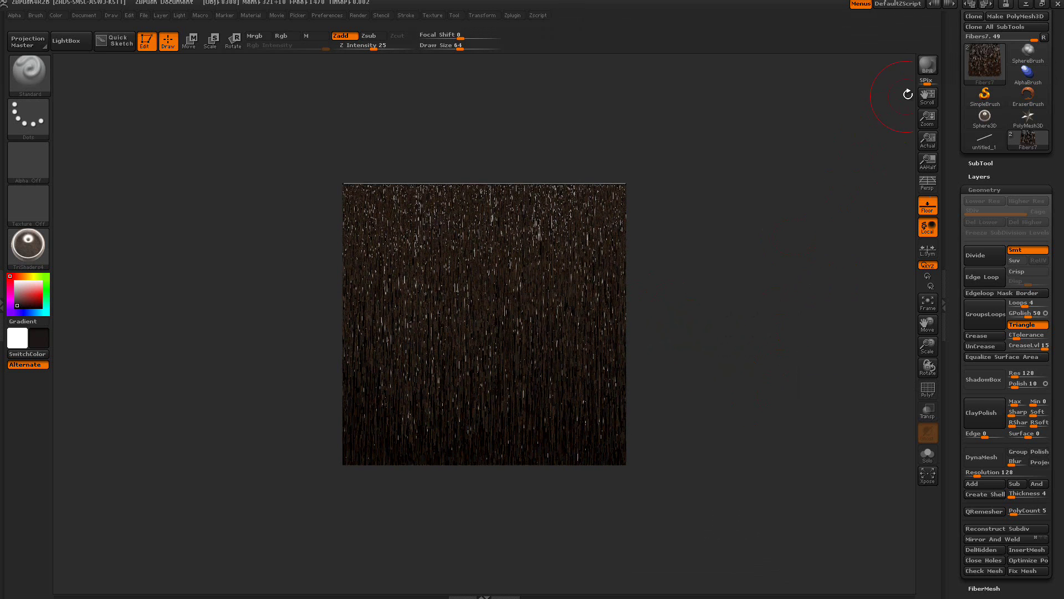
click(923, 71)
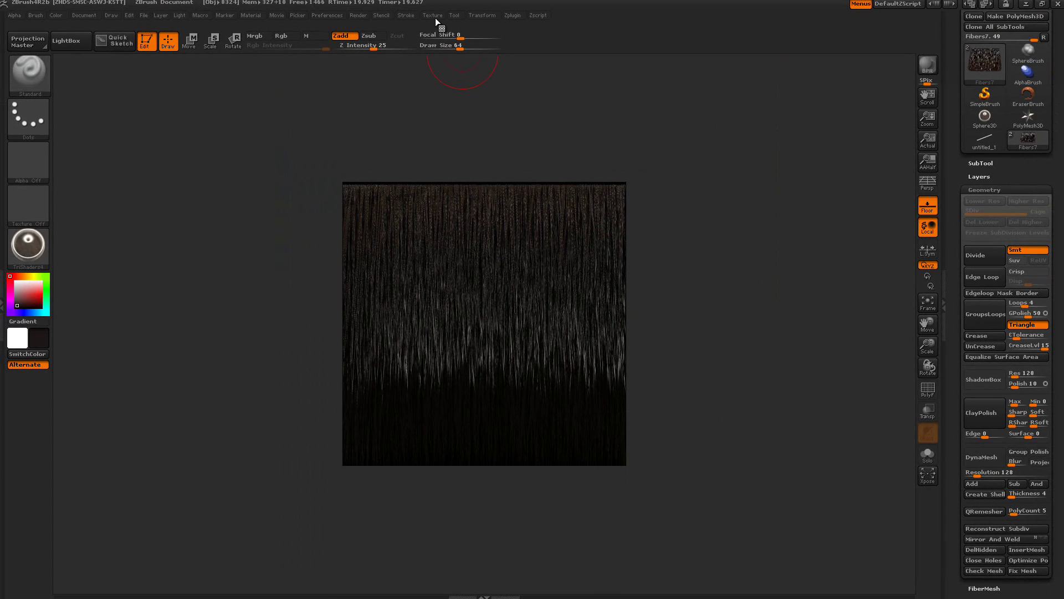
Grab the hair render into a 512×512 texture, ZGrab01, with Texture > GrabDoc.
click(434, 16)
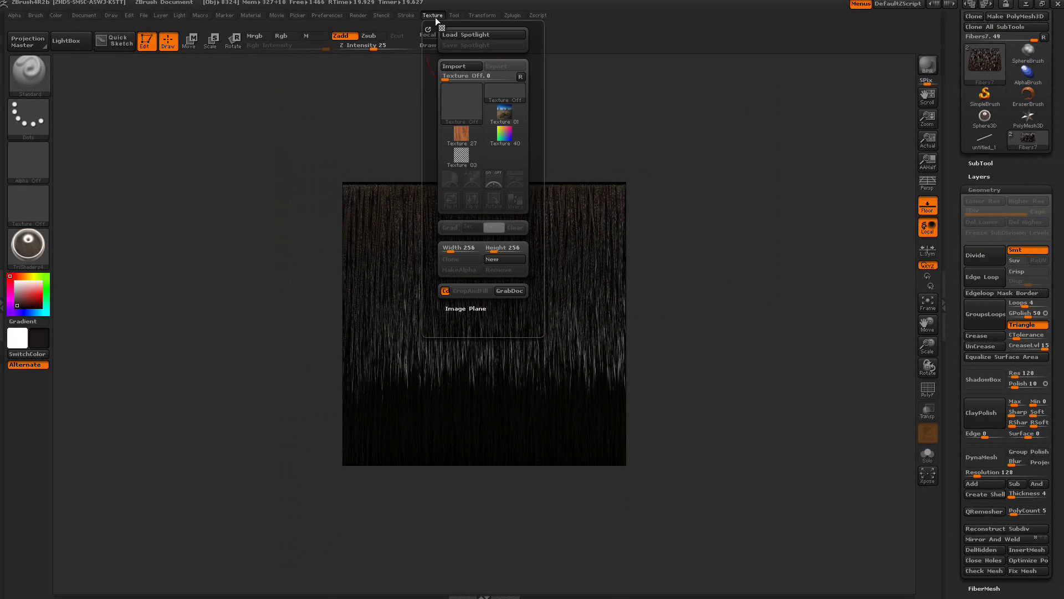
click(505, 290)
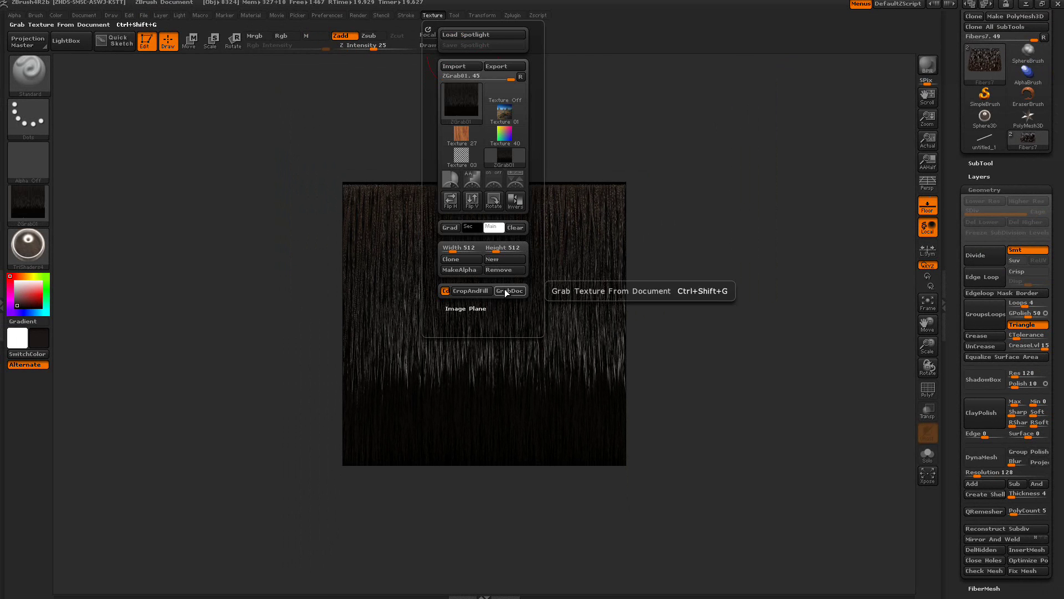
mouse_move(466, 114)
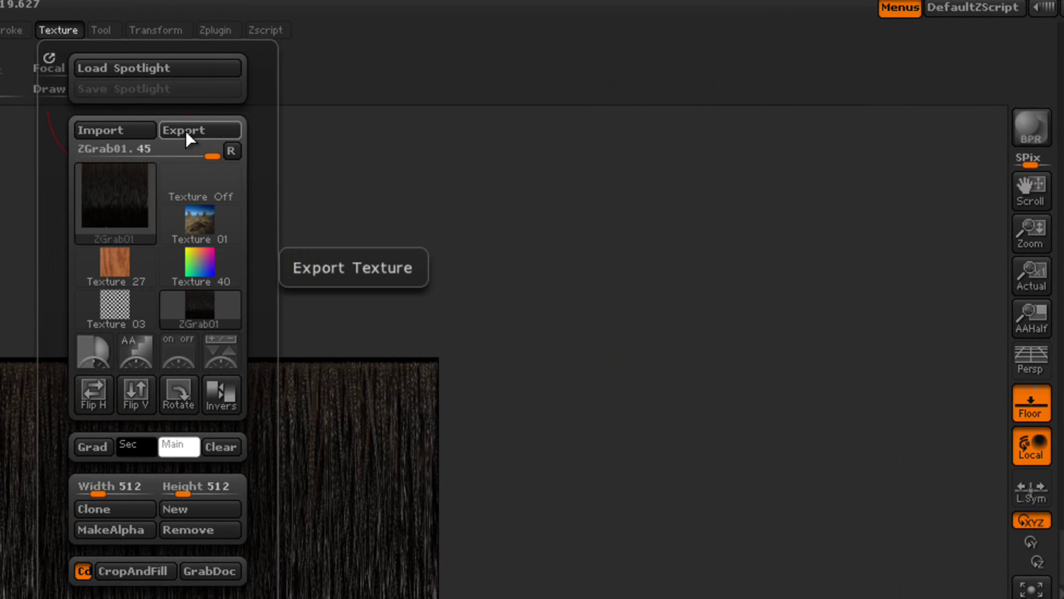
mouse_move(126, 214)
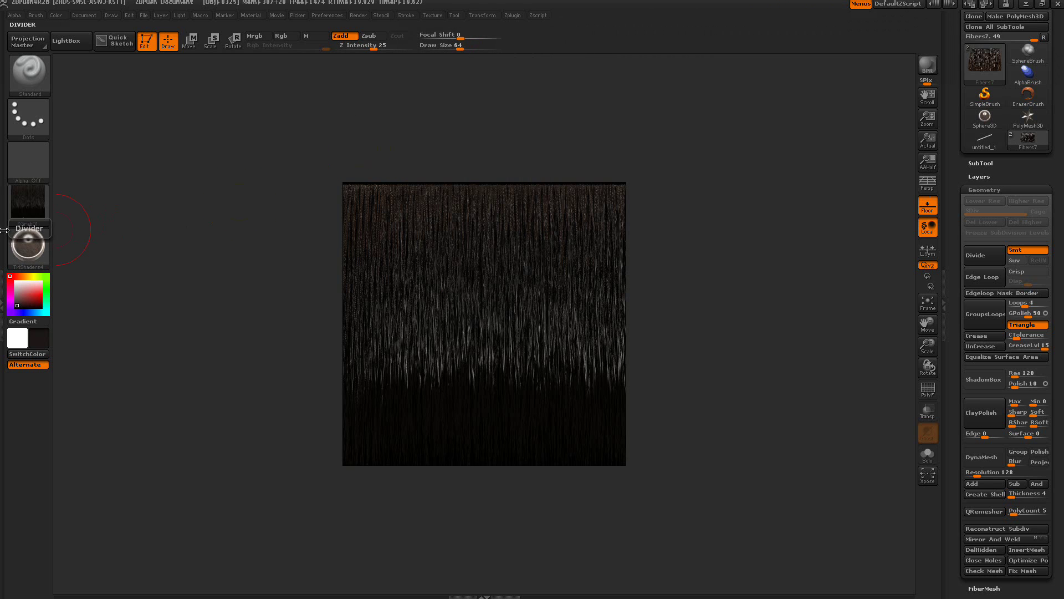
Inspect the TriShaders4 material's Modifiers for its S2 shader.
mouse_move(13, 229)
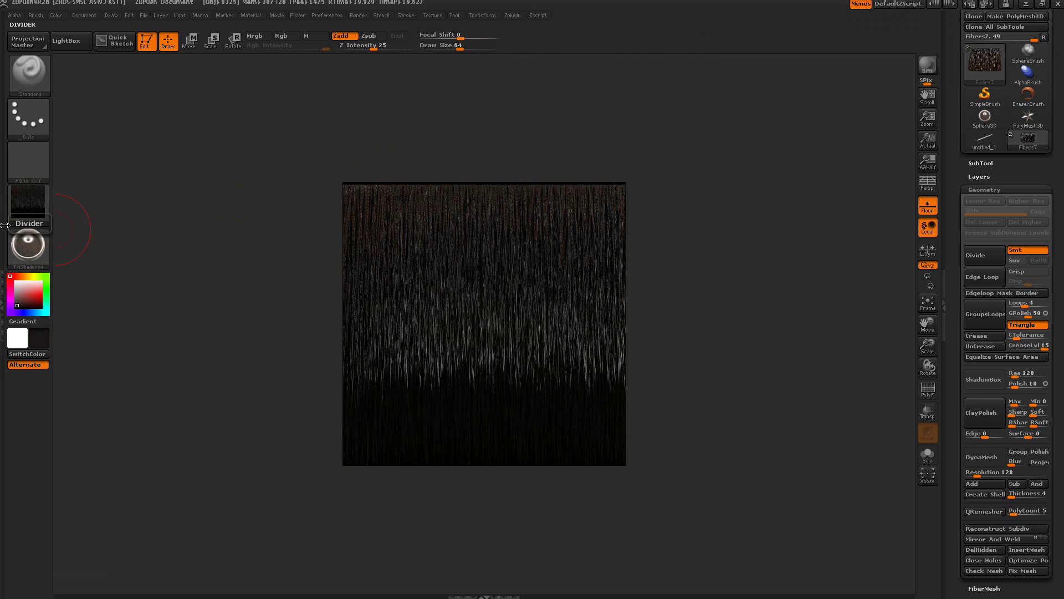
click(8, 226)
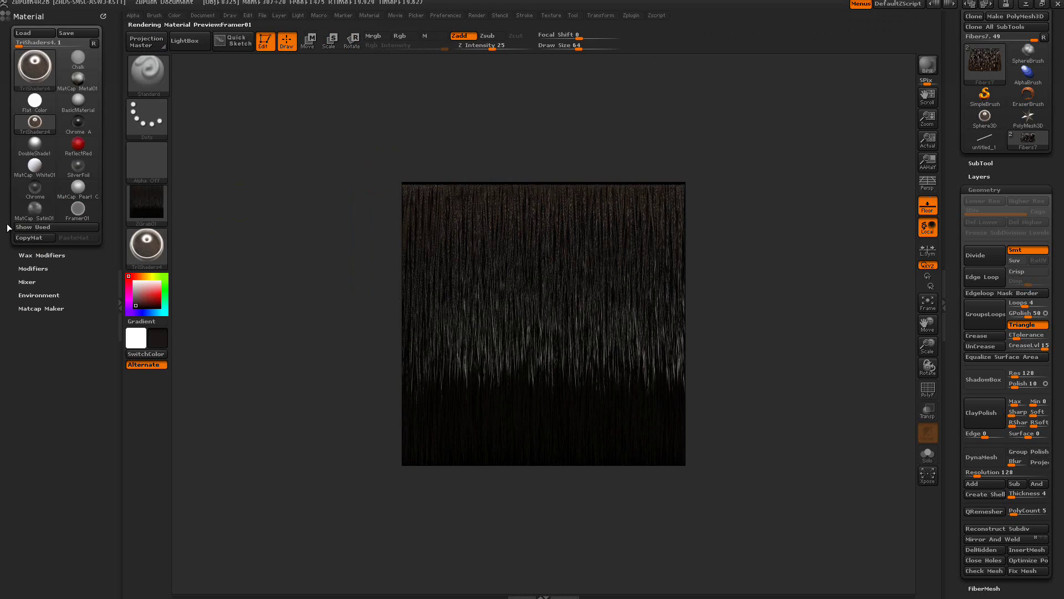
click(33, 269)
mouse_move(23, 351)
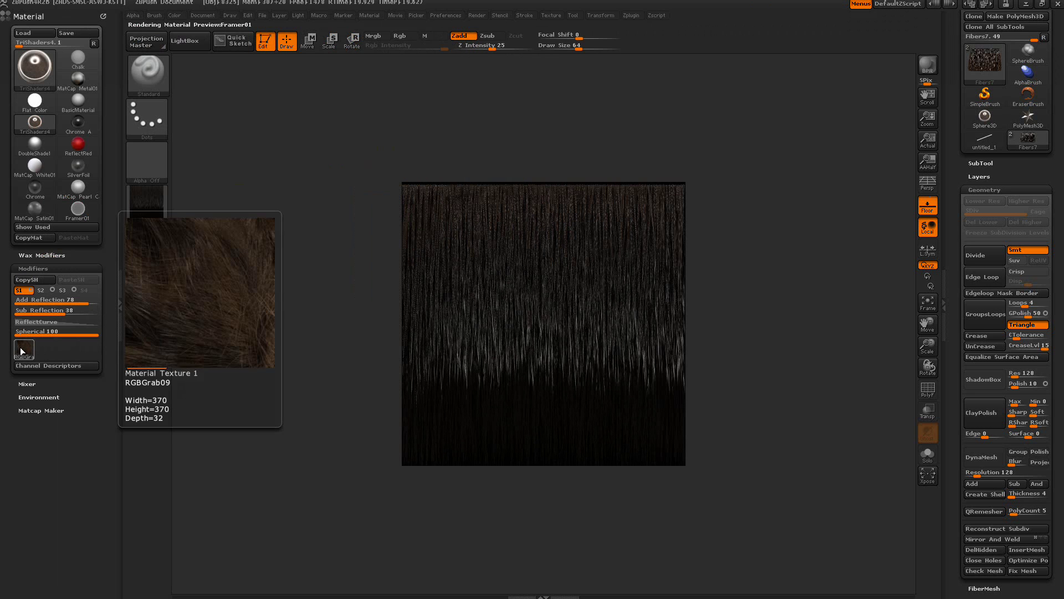
click(43, 291)
drag(10, 370, 7, 270)
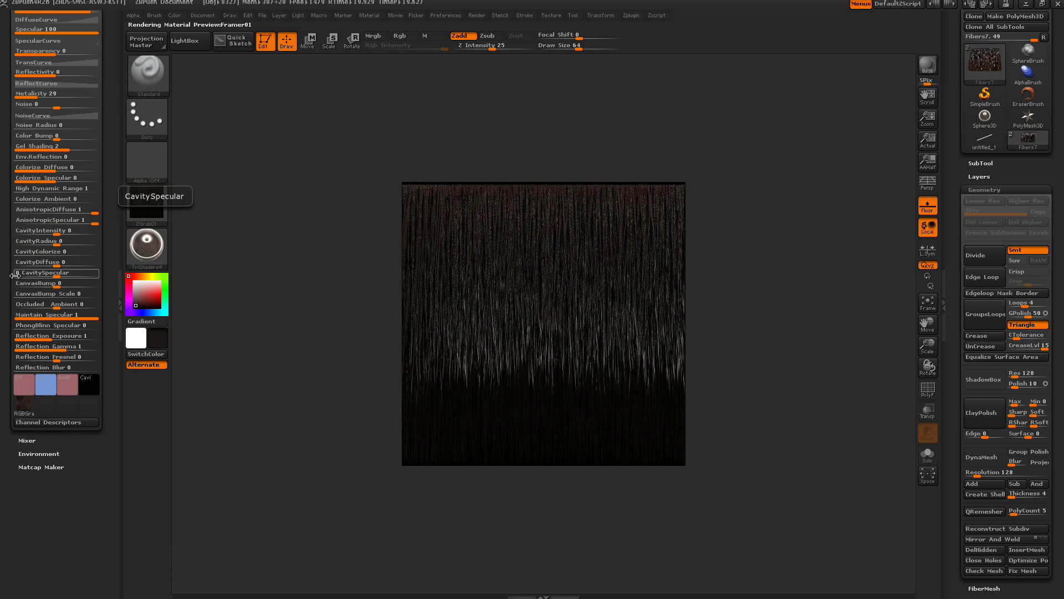
Switch back to the S1 shader and collapse the material tray.
drag(8, 262, 8, 564)
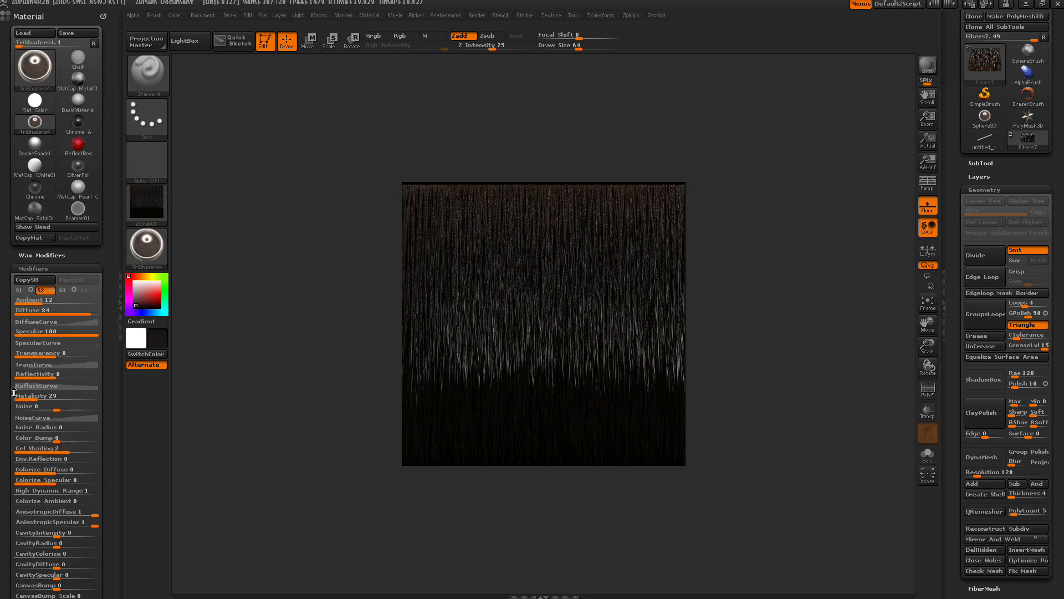
click(25, 292)
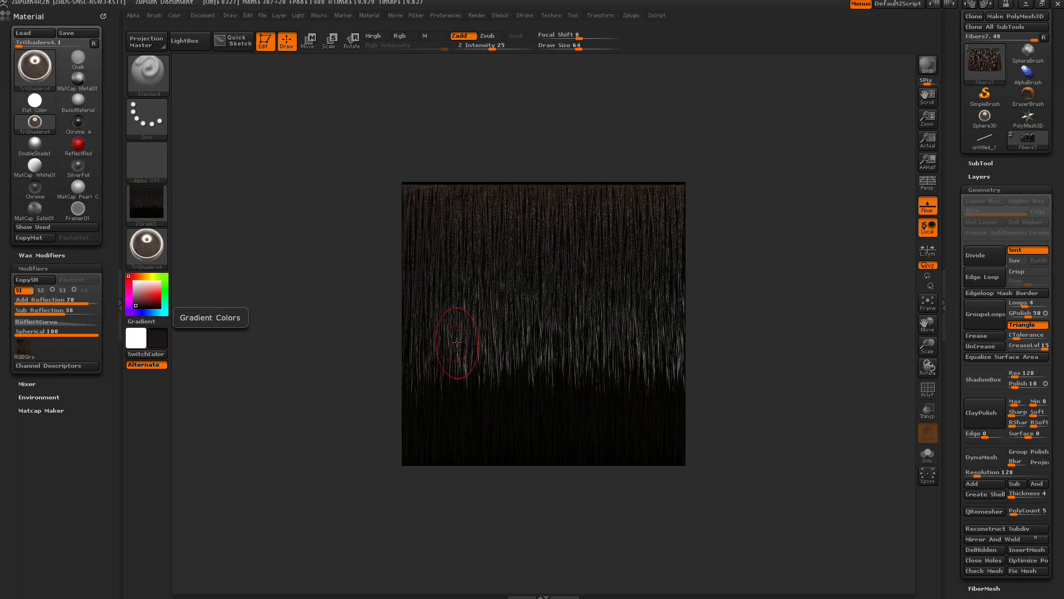
click(120, 273)
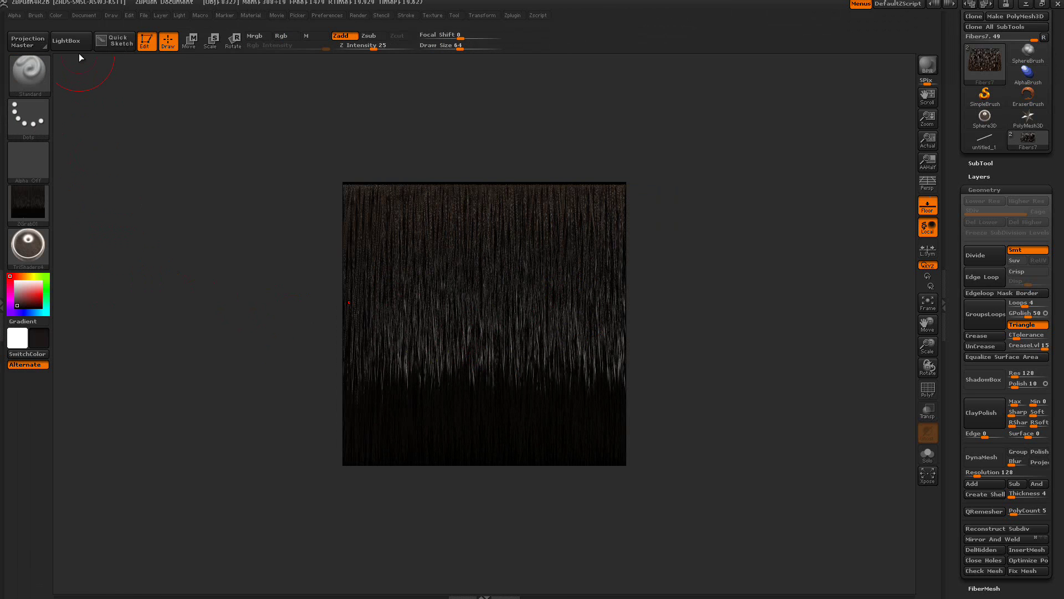
Choose the rainbow-striped Texture 08 as the hair mesh's Texture Map.
click(84, 15)
drag(954, 316, 952, 199)
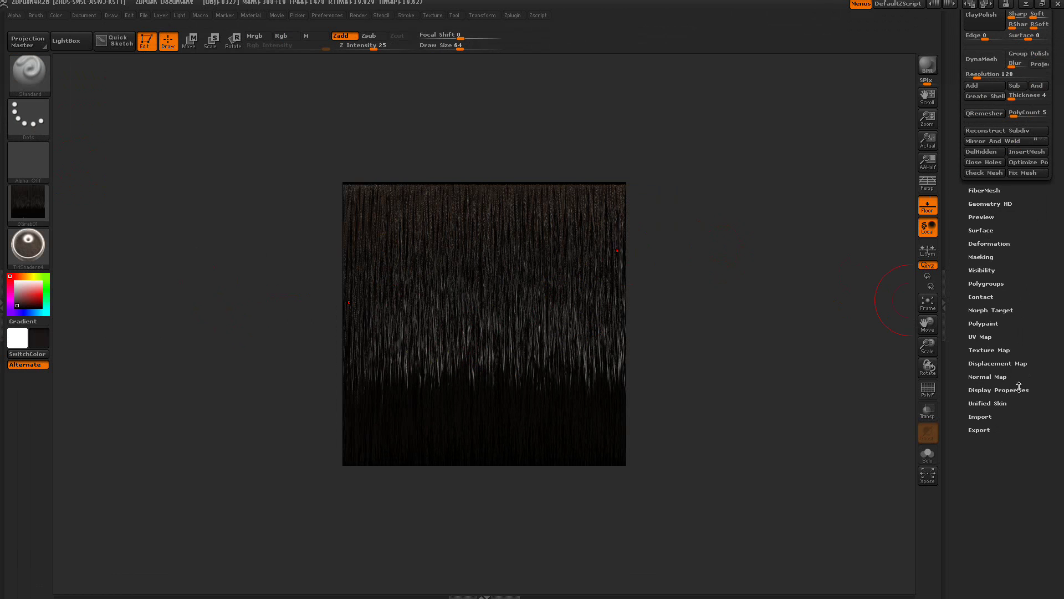
click(996, 350)
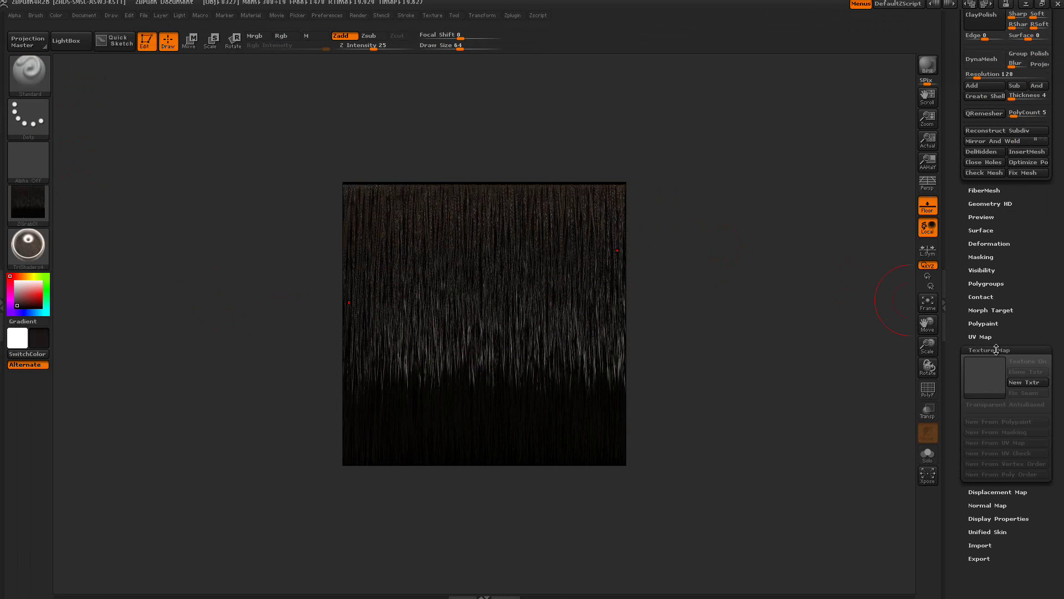
click(992, 382)
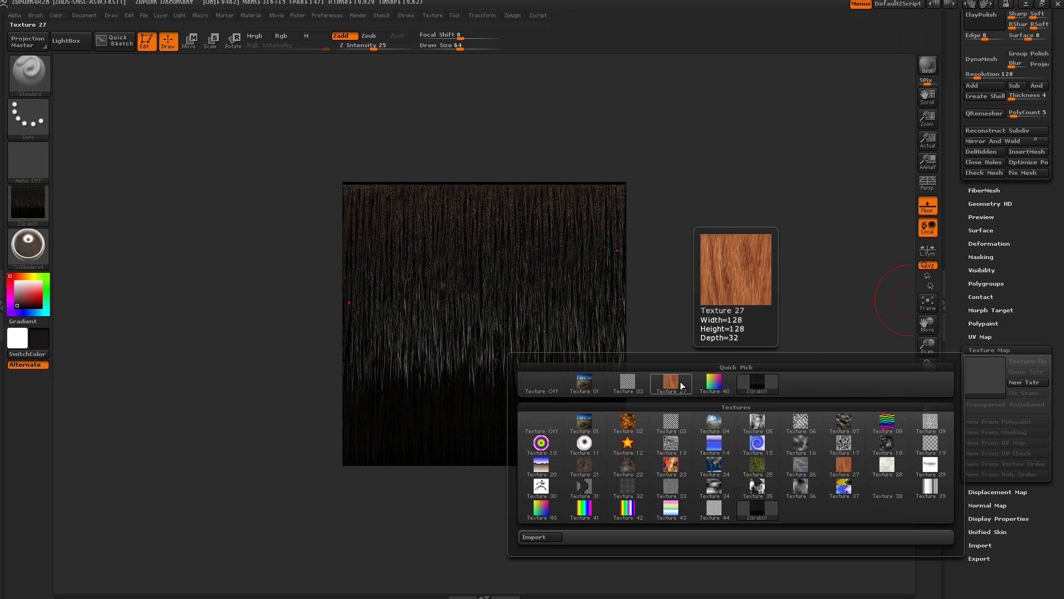
mouse_move(759, 391)
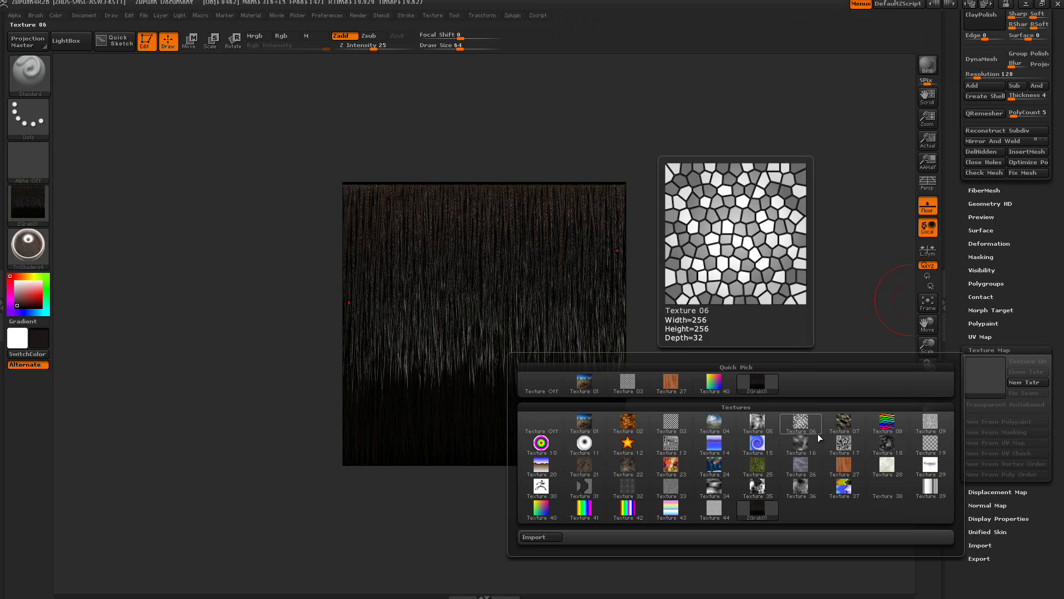
click(888, 423)
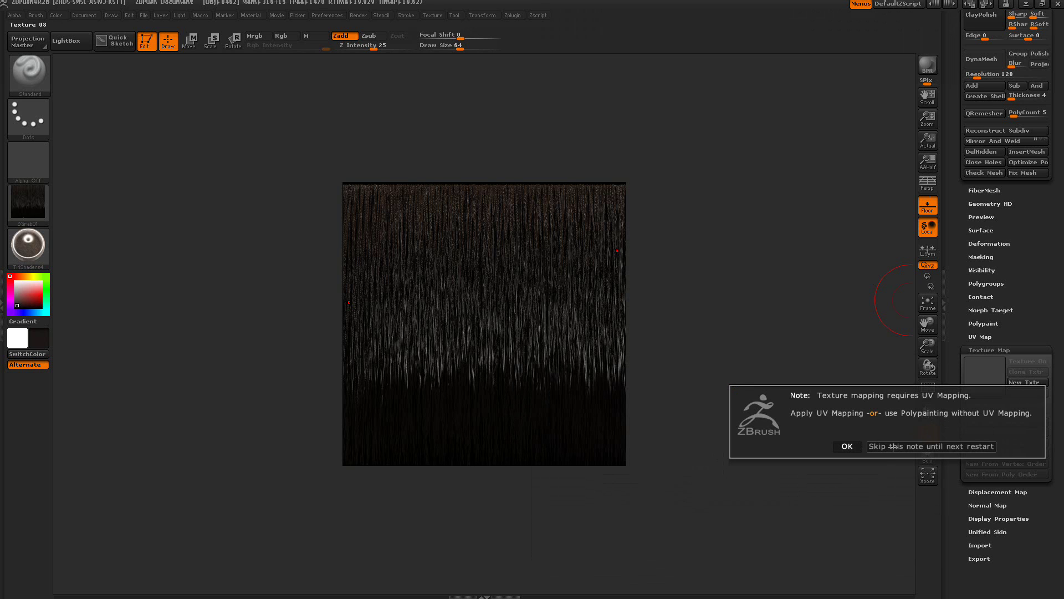
Dismiss the UV note and generate FiberUV mapping for the fibers.
click(893, 446)
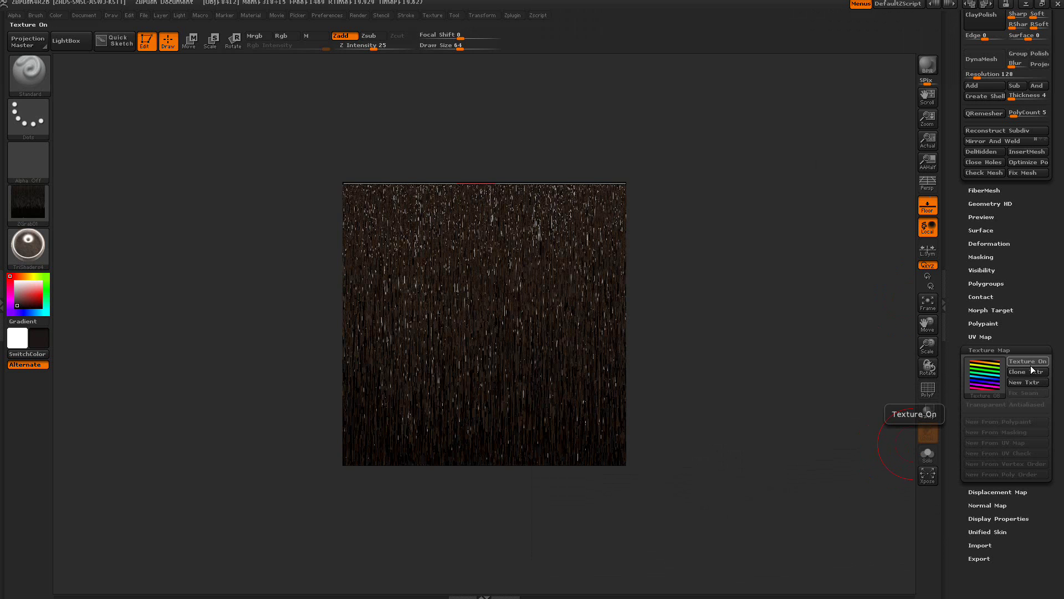
click(984, 335)
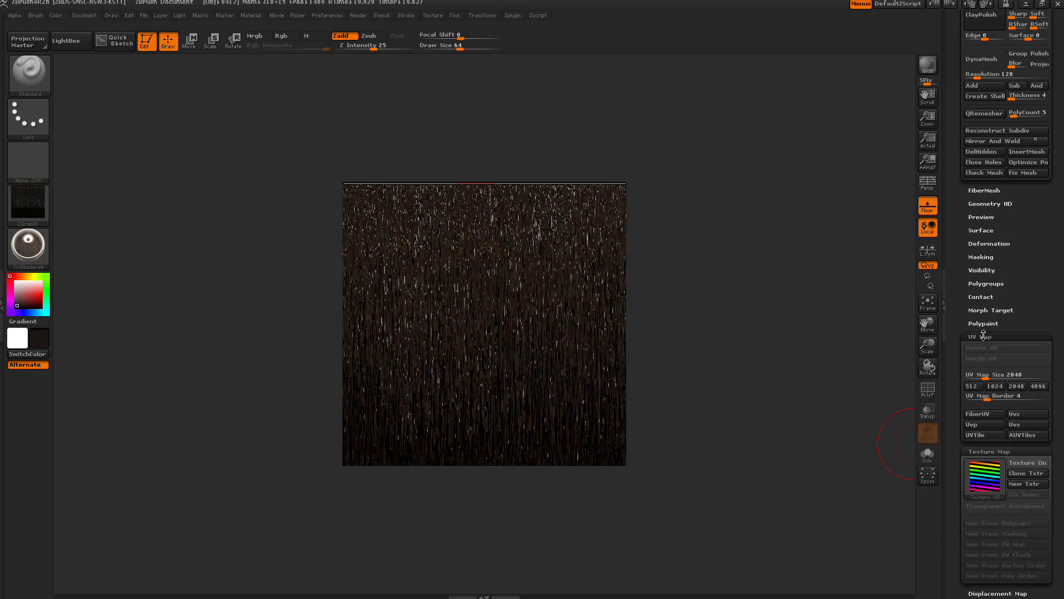
click(984, 415)
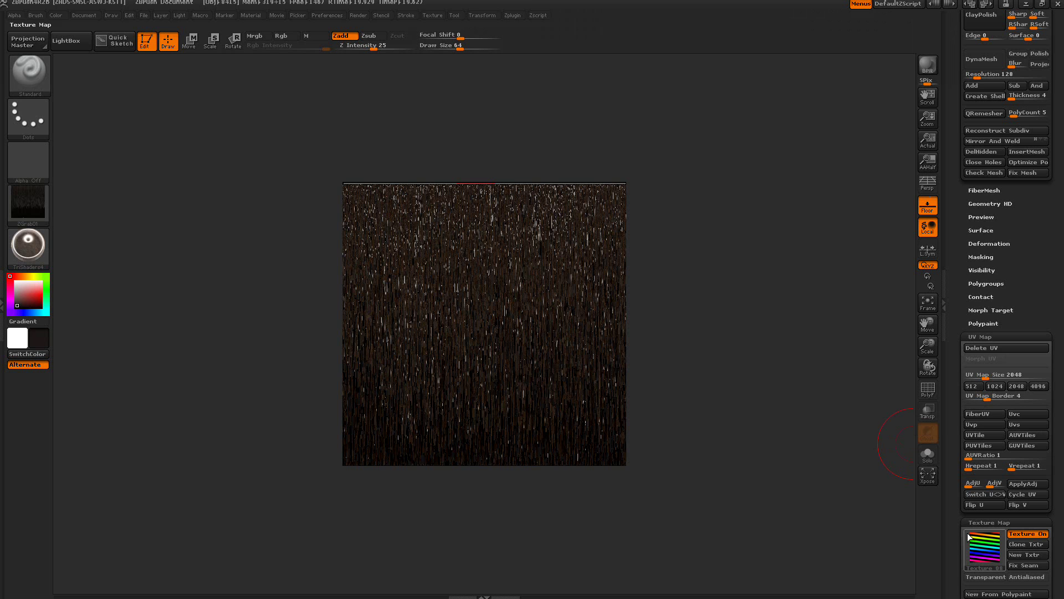
mouse_move(976, 544)
Turn off FiberMesh FastPreview and BPR render the rainbow-textured hair.
click(977, 190)
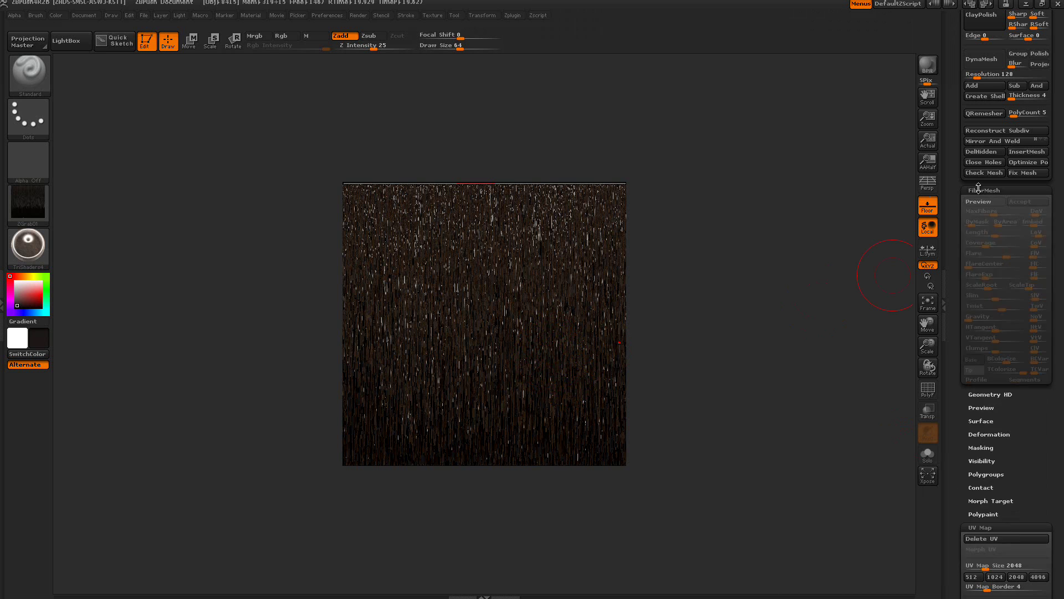
click(989, 408)
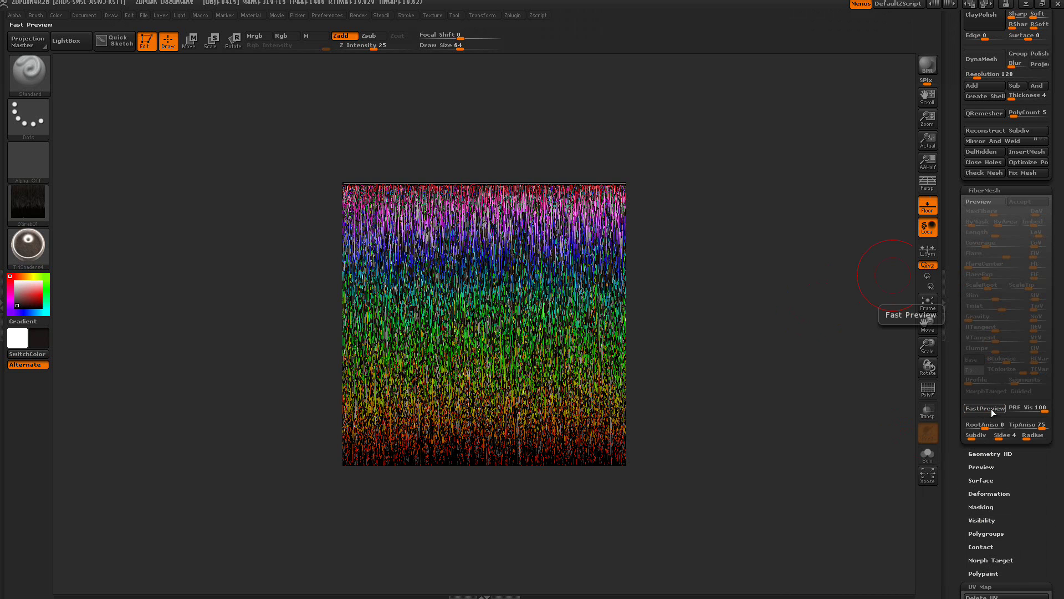
click(927, 66)
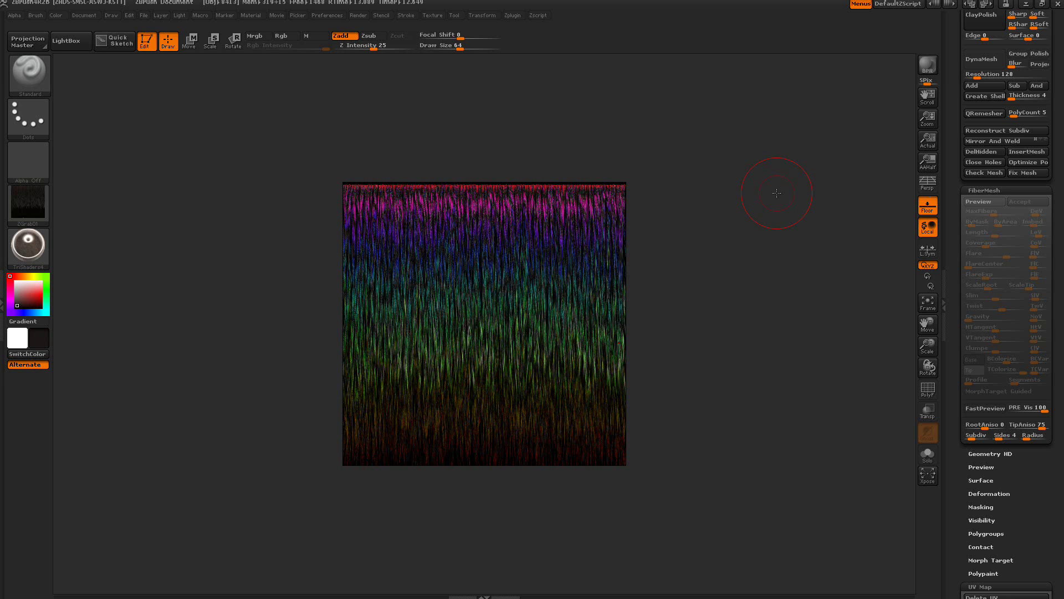
Reload 1Project.ZPR without saving, BPR render its dark strands, and reopen LightBox.
click(75, 42)
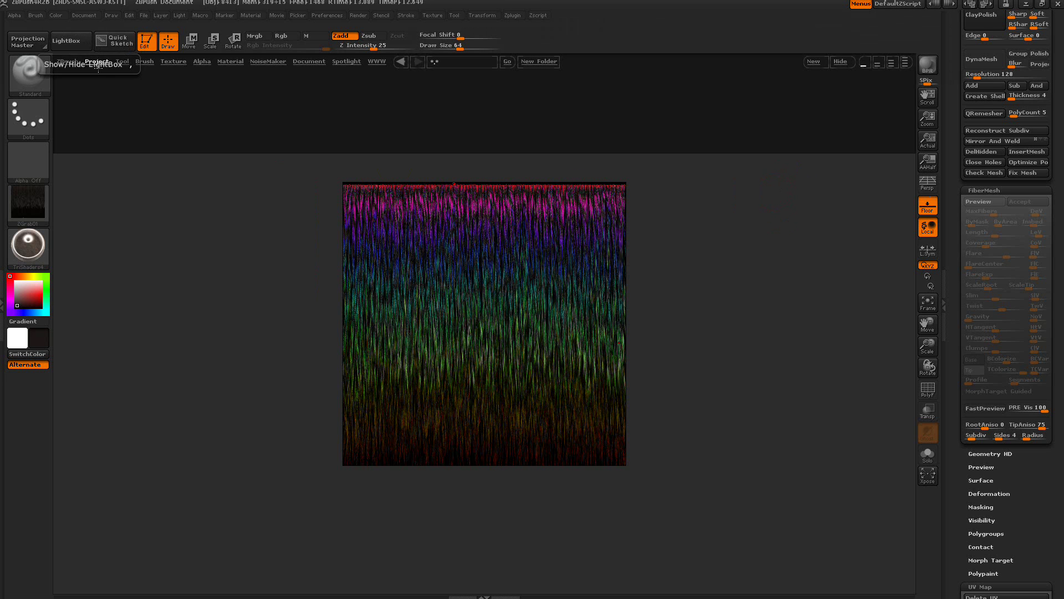
double_click(139, 115)
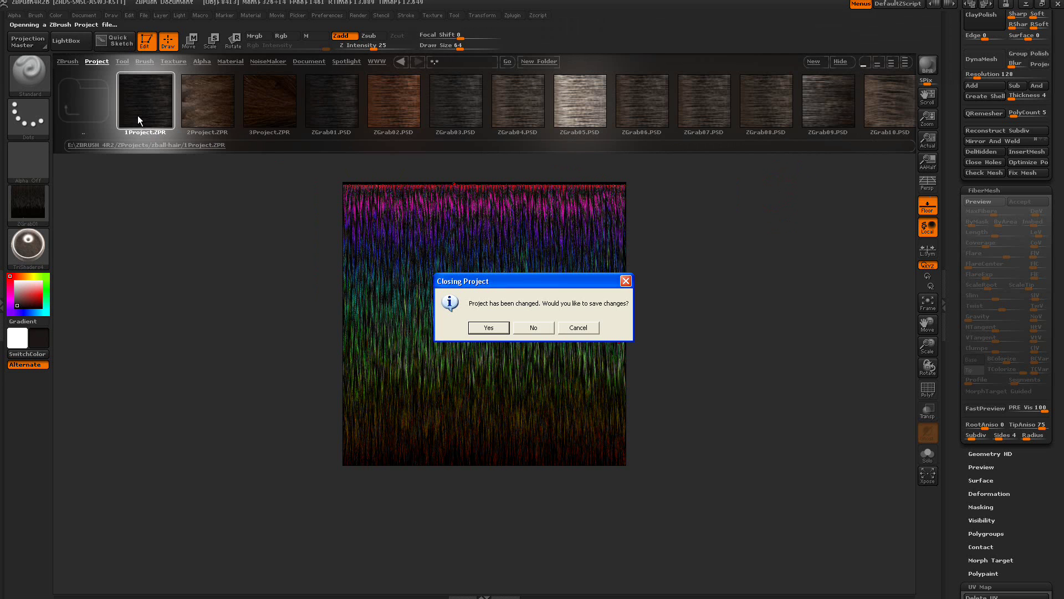
click(529, 328)
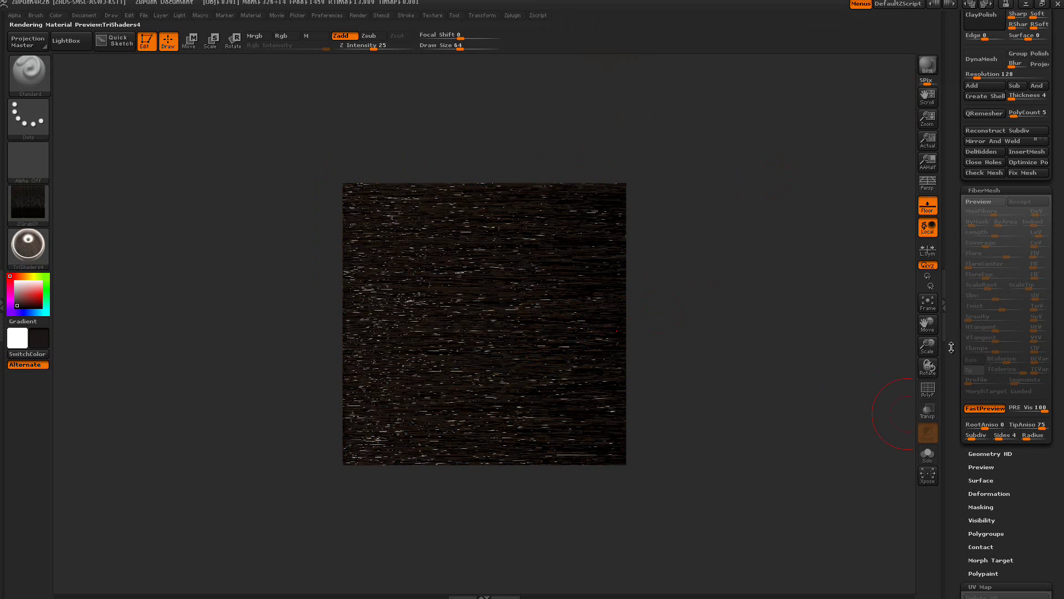
click(927, 65)
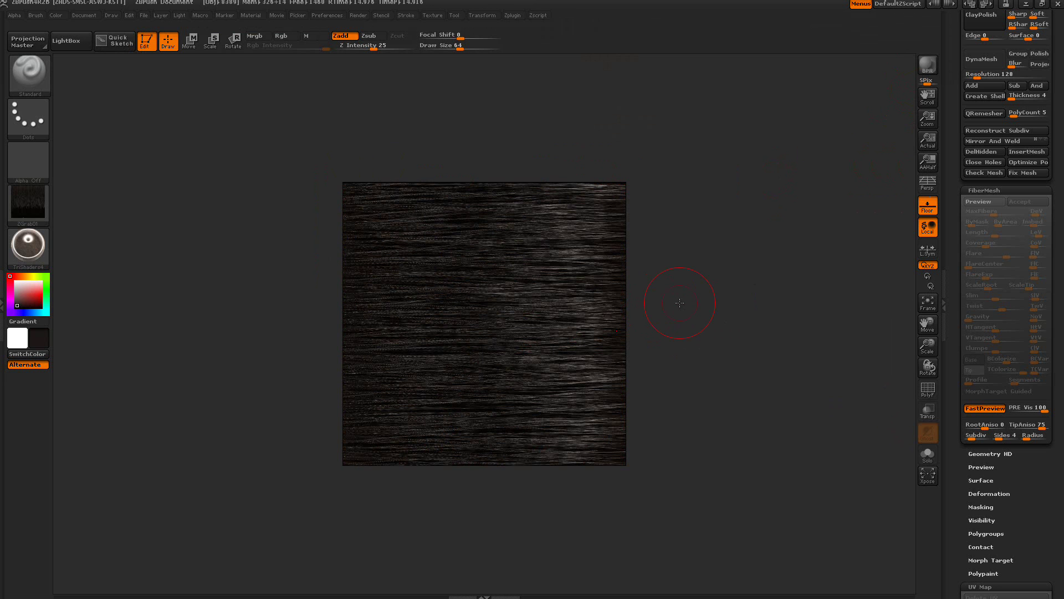
click(66, 41)
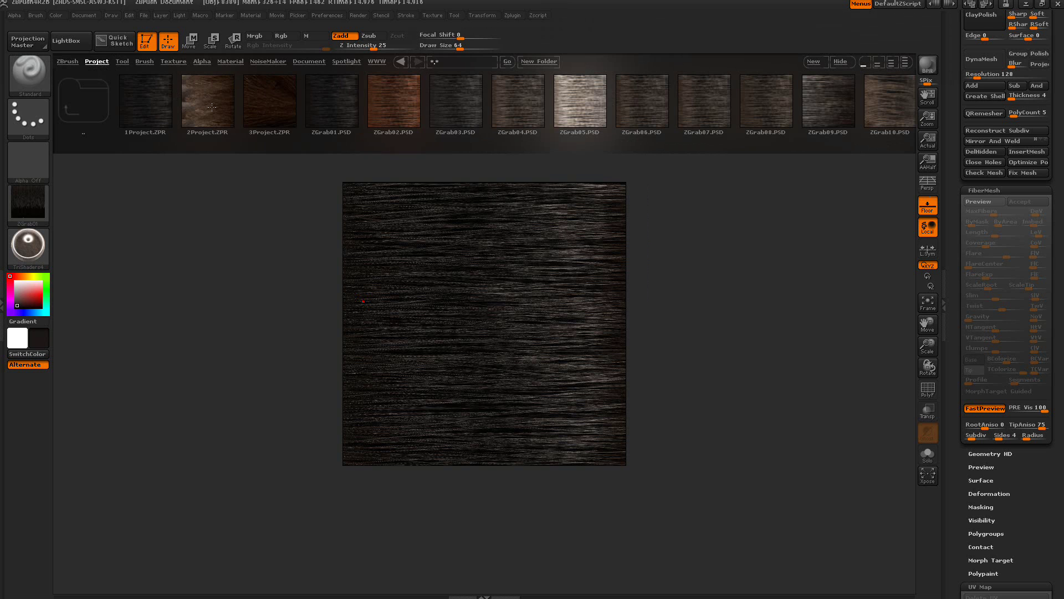
Load 2Project.ZPR without saving, browse the Groom brushes, and BPR-render the wavy brown hair.
double_click(196, 102)
click(543, 328)
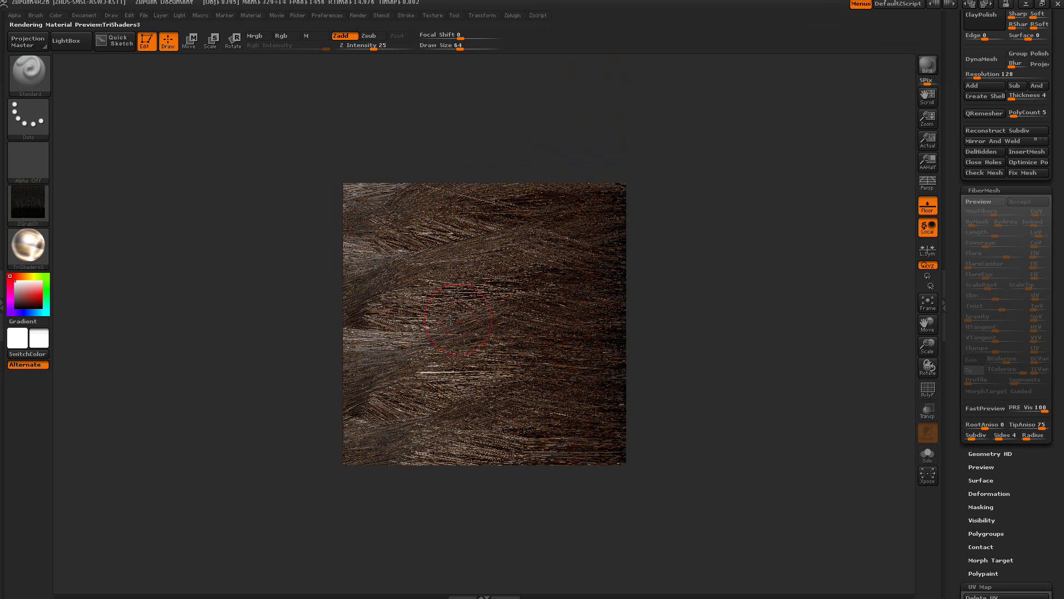
click(28, 80)
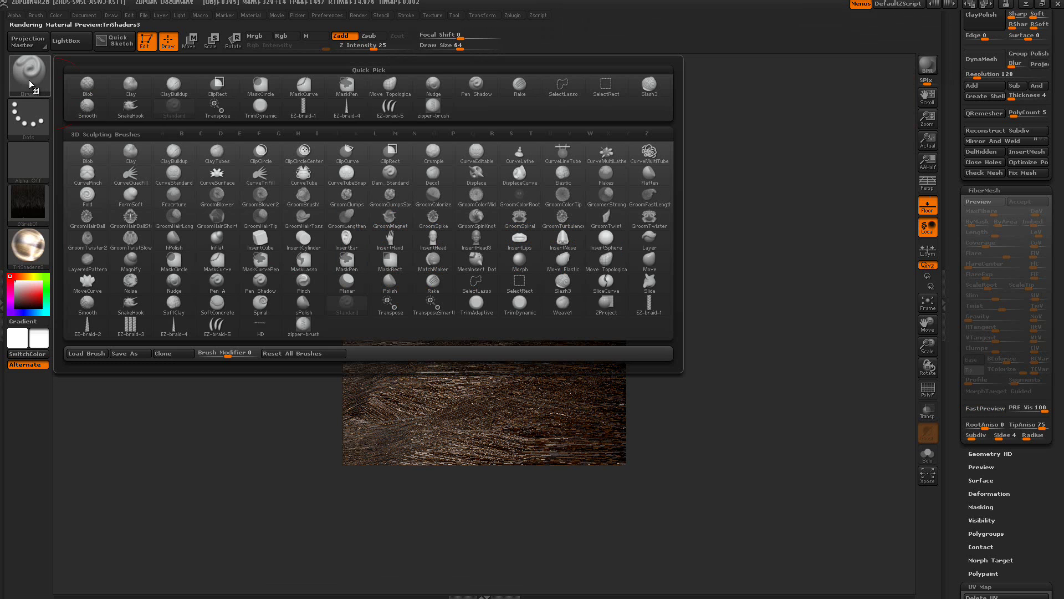
click(279, 133)
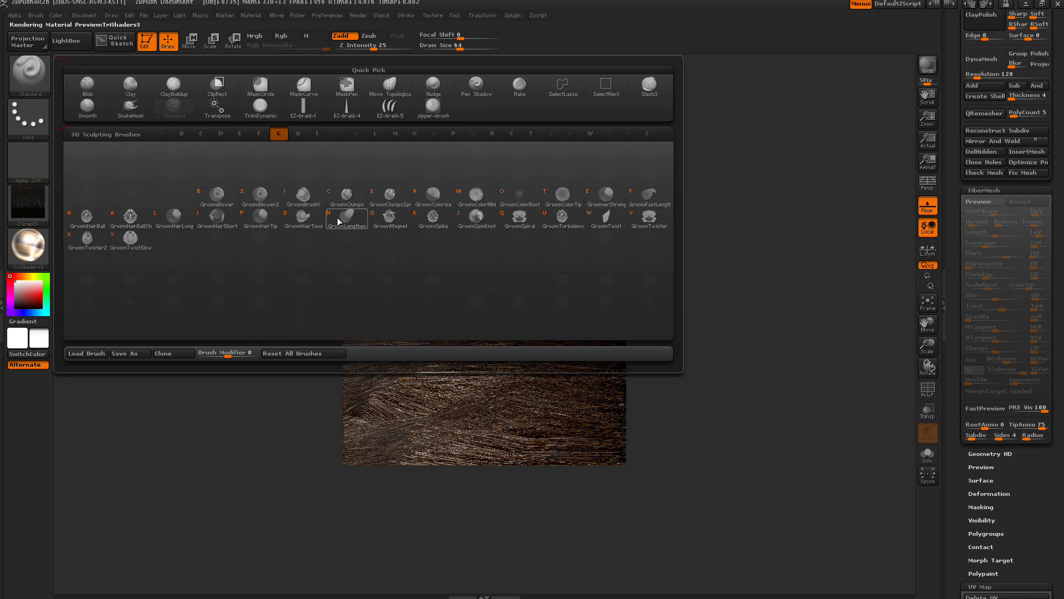
click(930, 67)
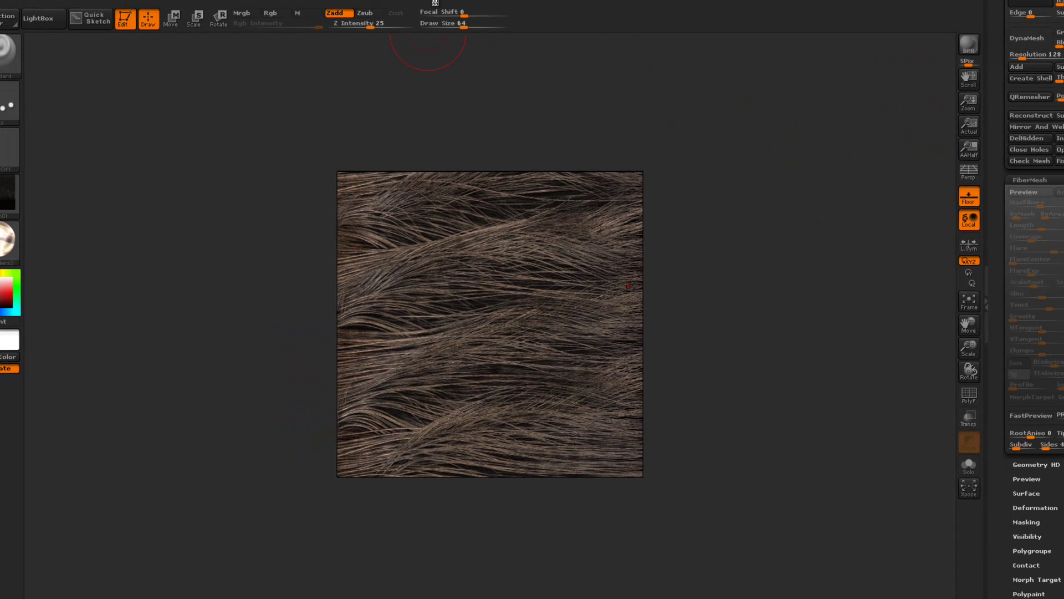
Grab the rendered hair canvas as texture ZGrab02.
click(431, 15)
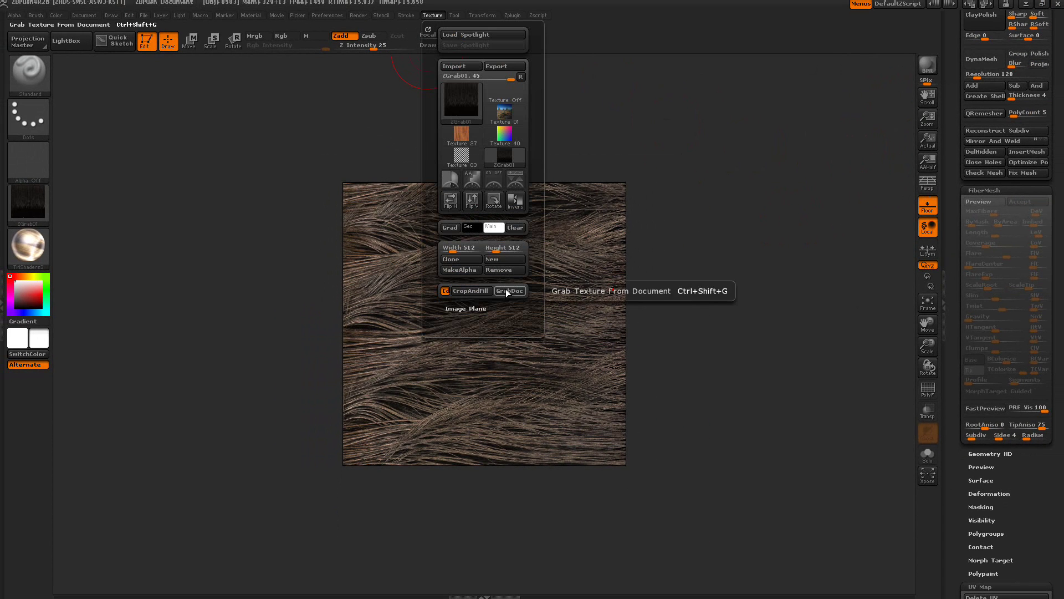
click(506, 290)
mouse_move(457, 109)
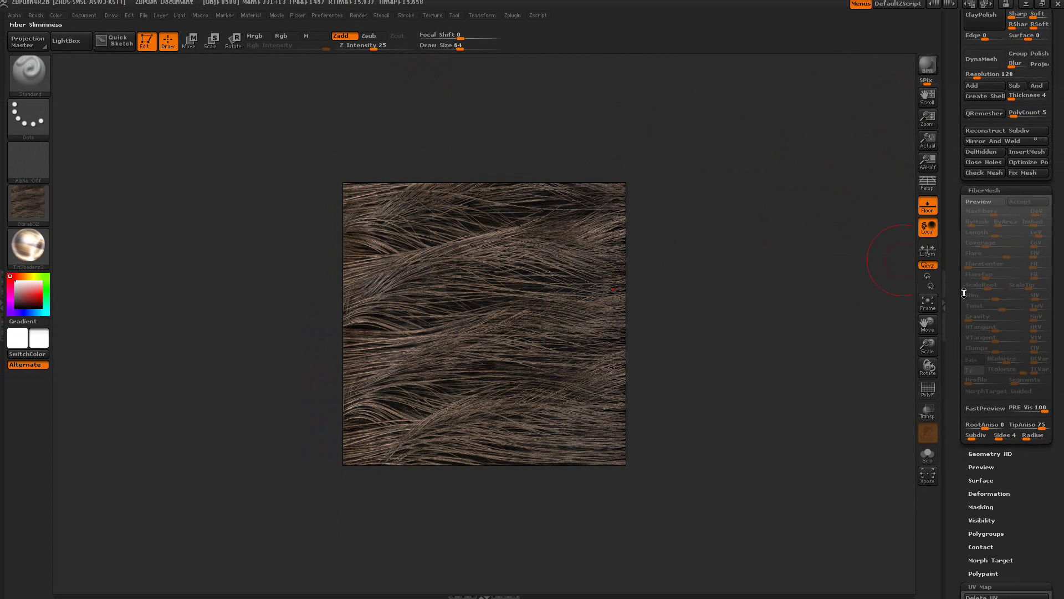
Turn off the mesh's texture display and BPR-render the groomed hair.
scroll(967, 294, down, 10)
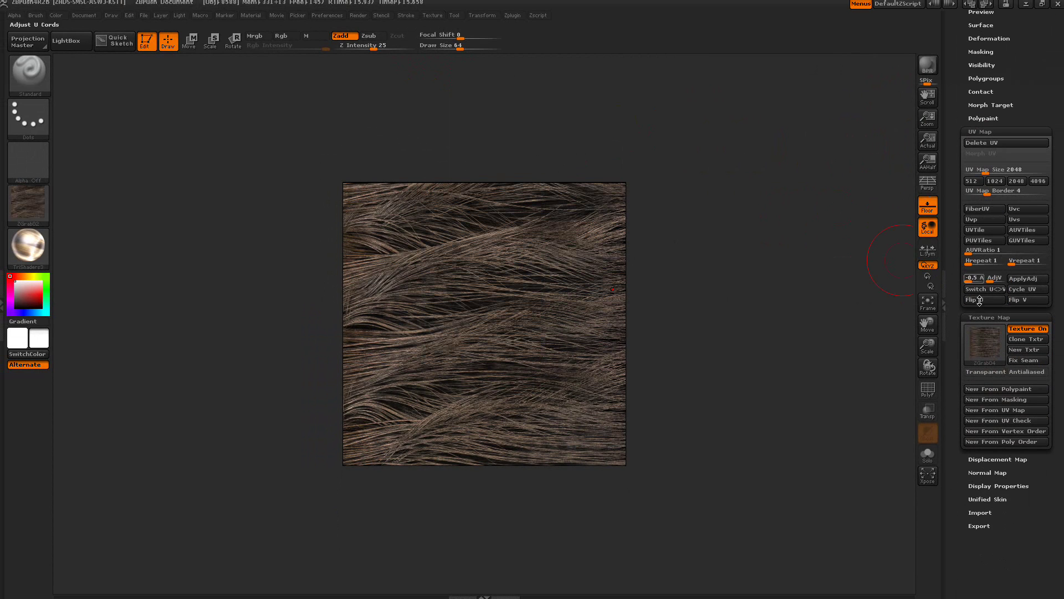
click(1017, 329)
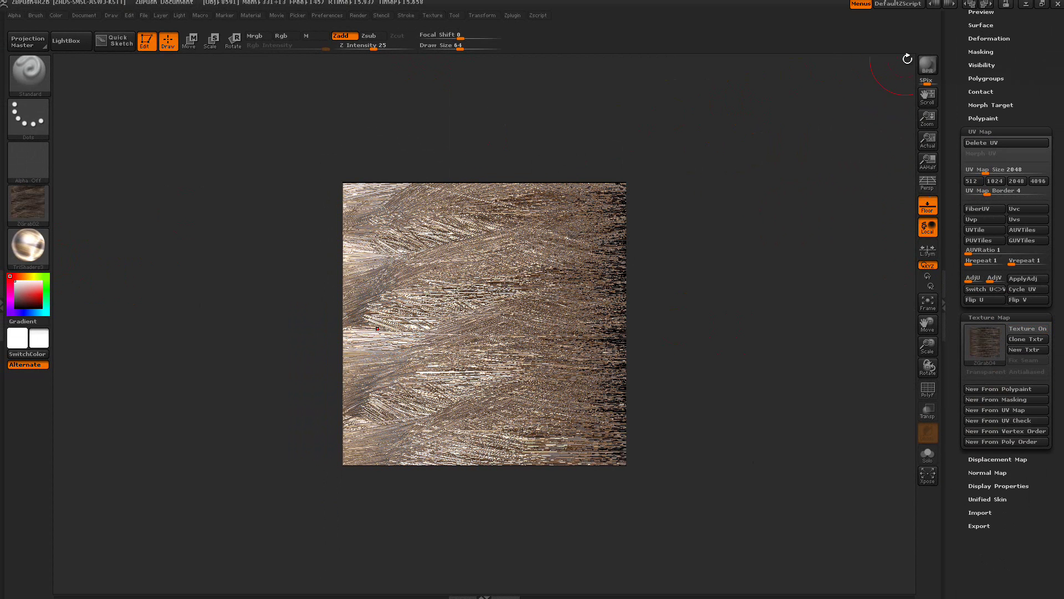
click(927, 66)
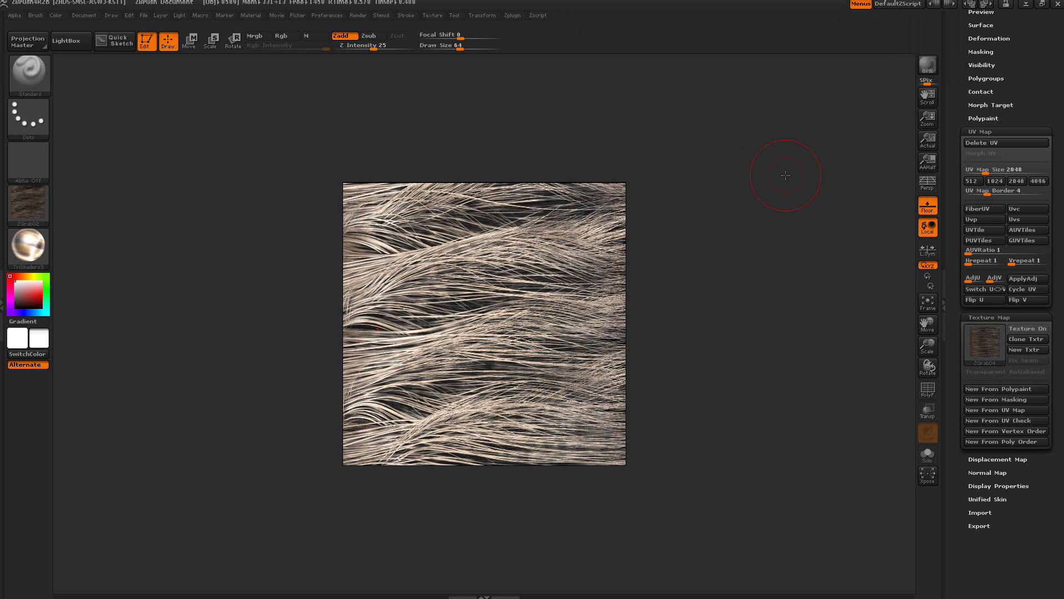
Load the 3Project.ZPR dark hair project from LightBox and BPR-render it.
click(66, 40)
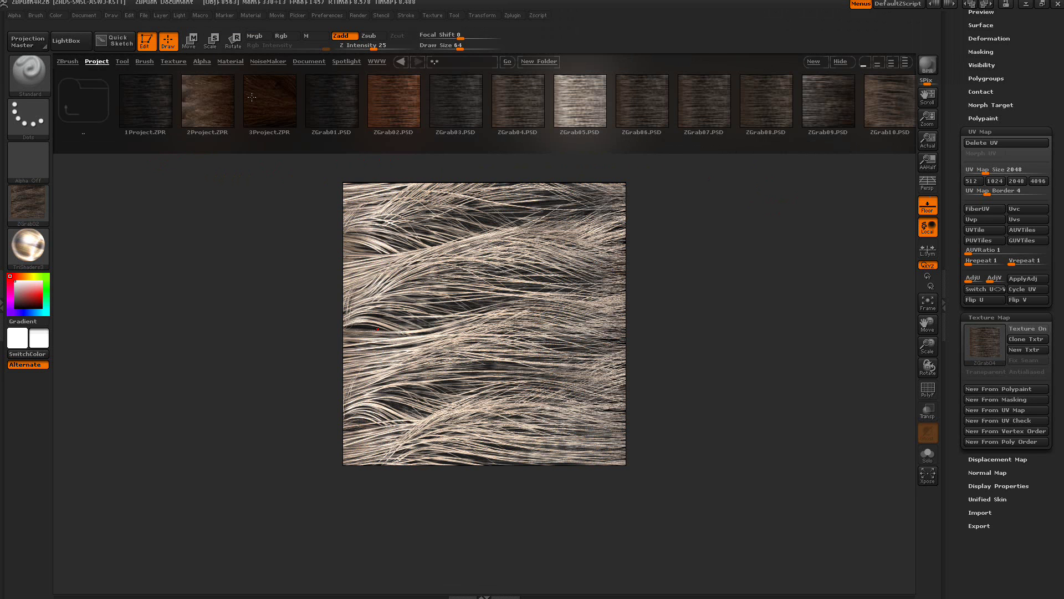
double_click(260, 97)
click(528, 330)
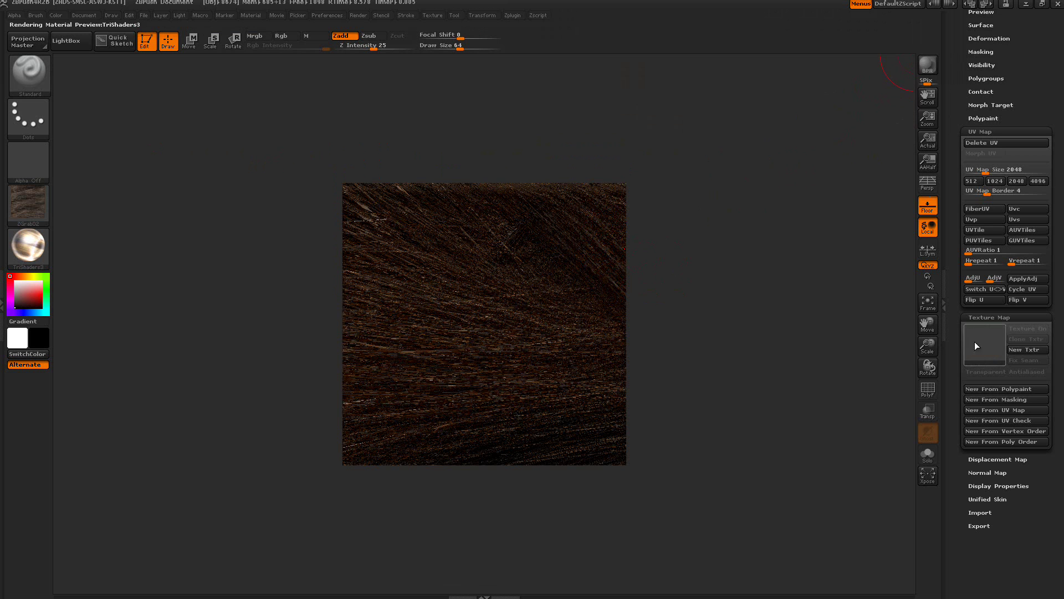
click(927, 65)
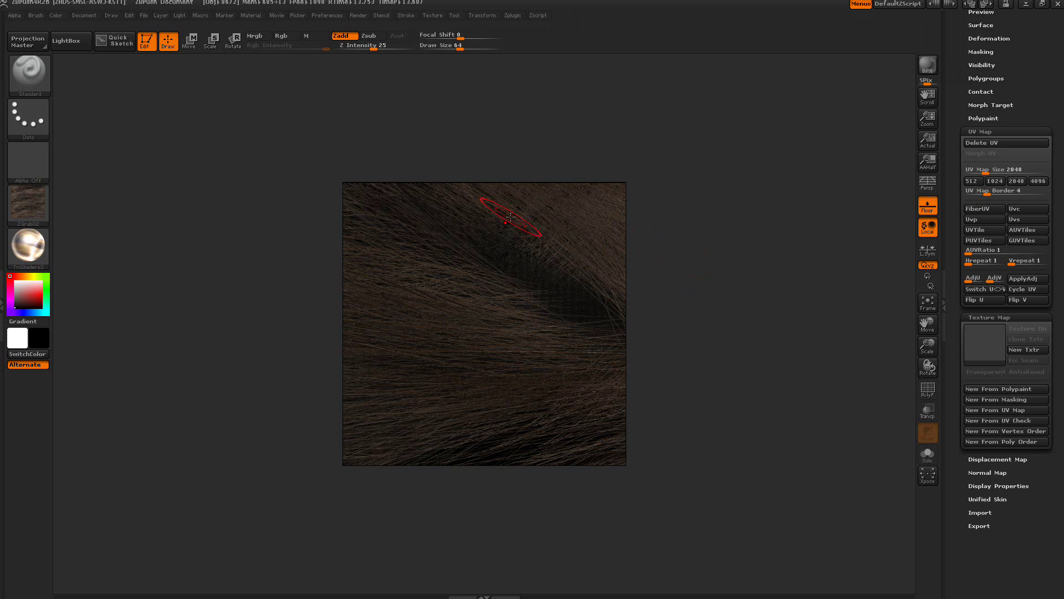
Grab the dark brown render as a new texture with GrabDoc.
click(436, 15)
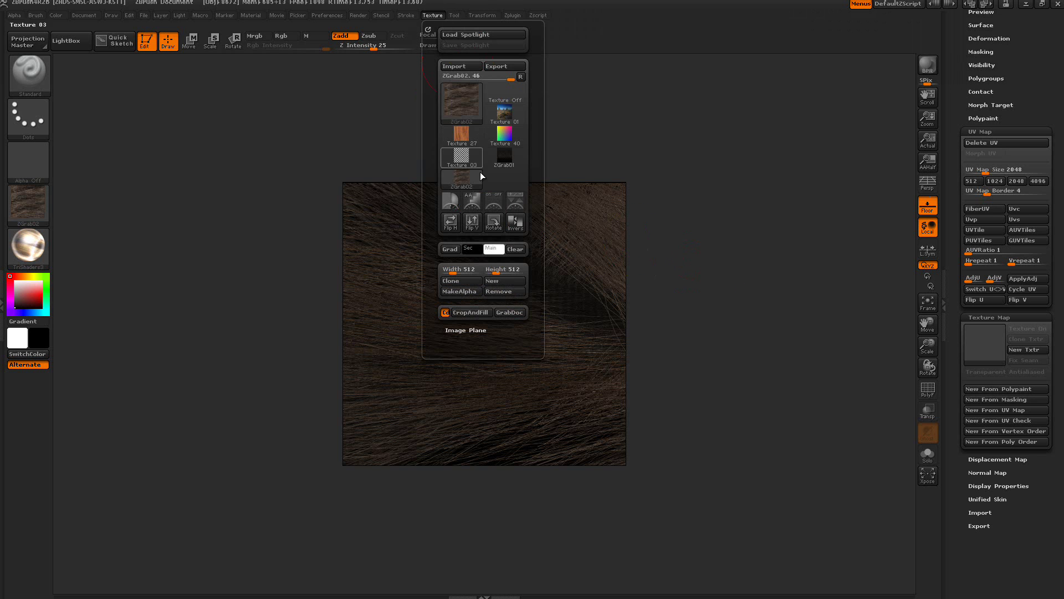
click(517, 315)
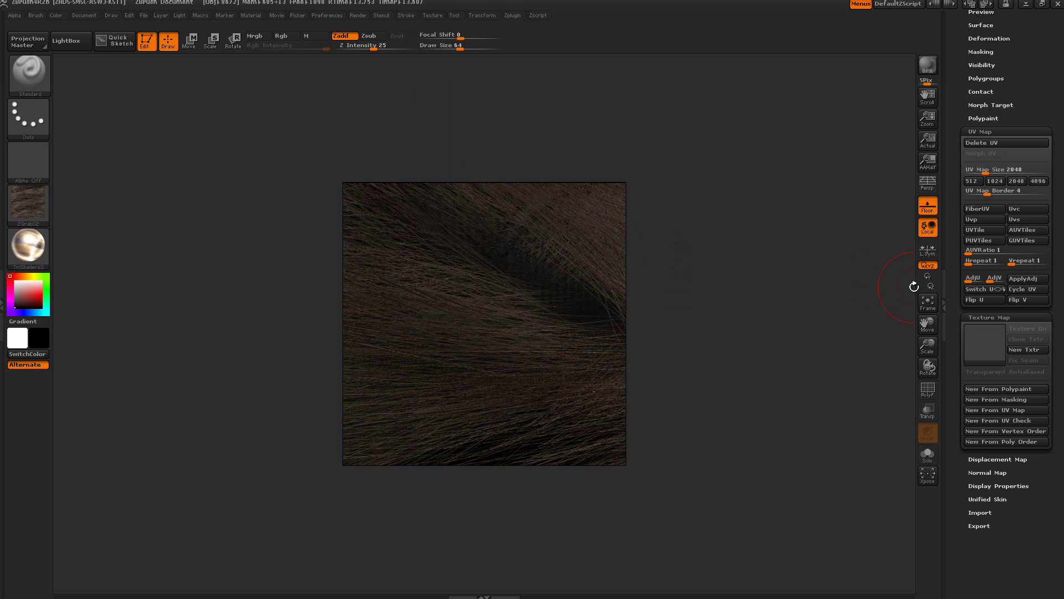
click(979, 333)
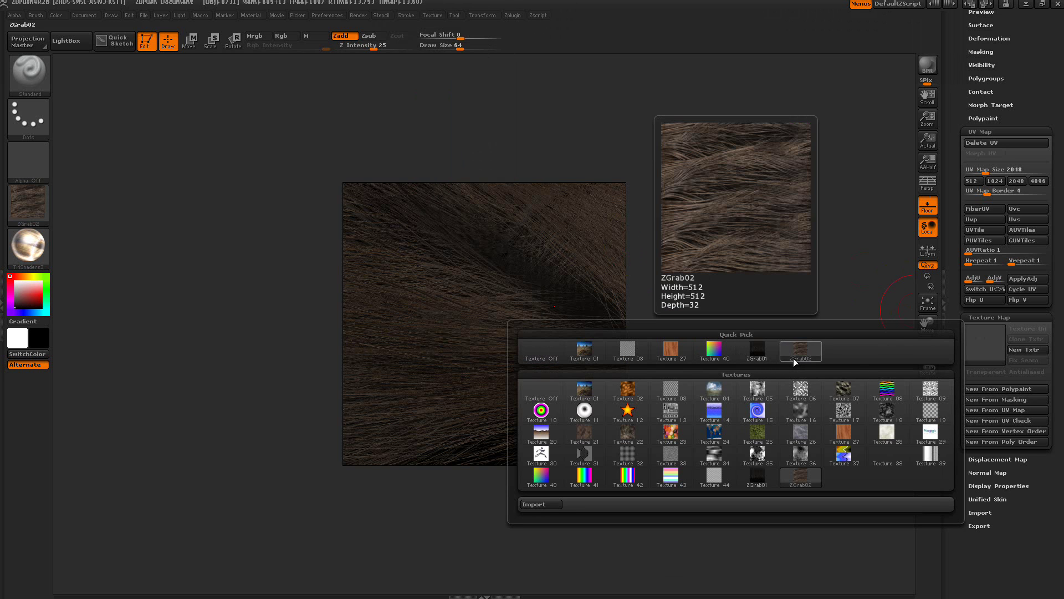
Apply ZGrab01 as the hair's texture map, with Texture On enabled.
click(757, 482)
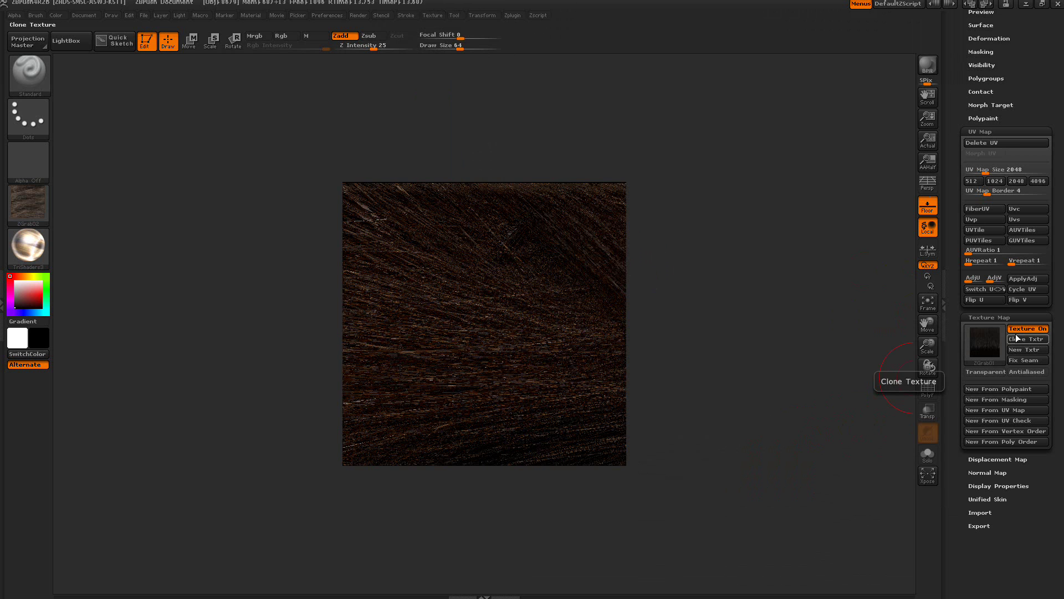
click(1016, 331)
click(1017, 332)
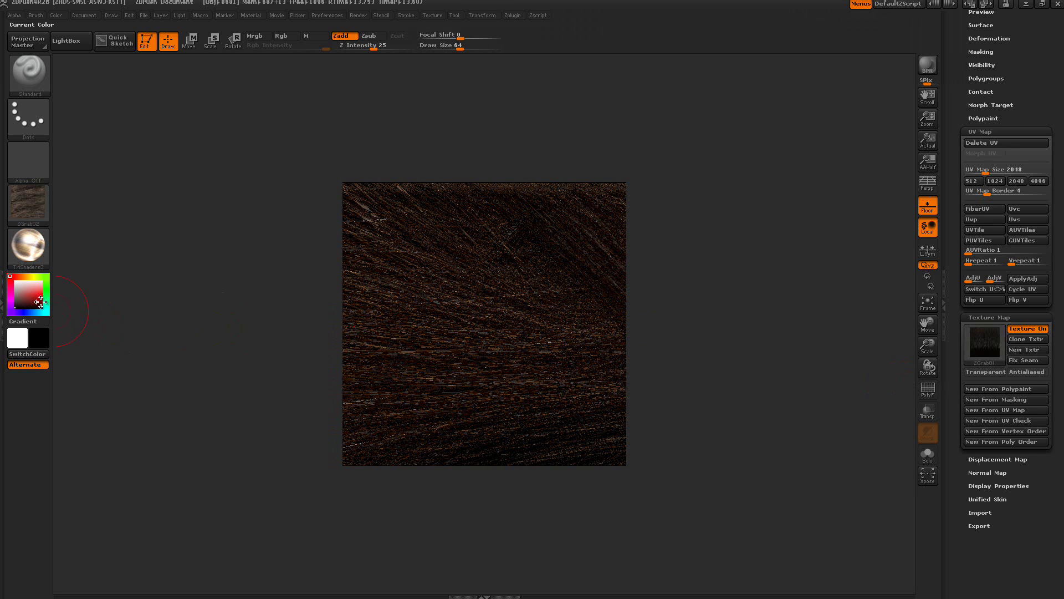
Re-render the textured hair, then collapse the UV Map and Texture Map sub-palettes.
click(2, 276)
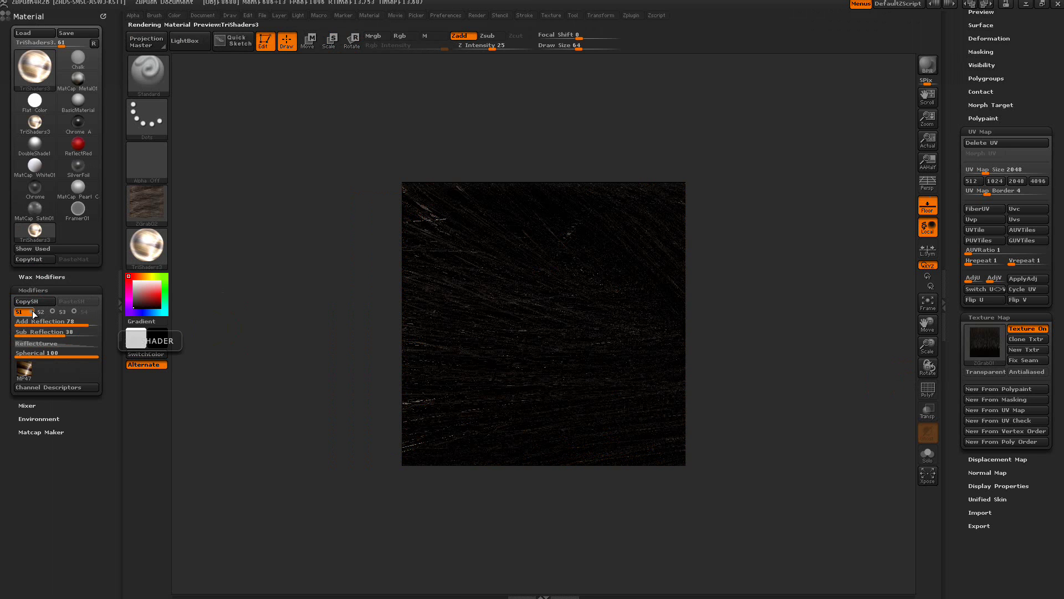
click(118, 300)
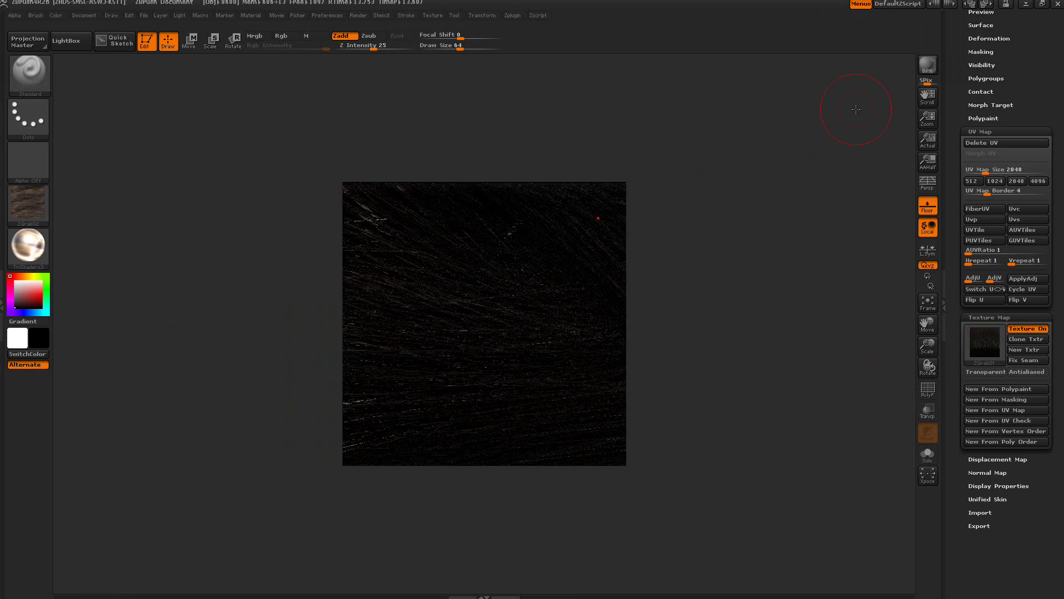
click(921, 69)
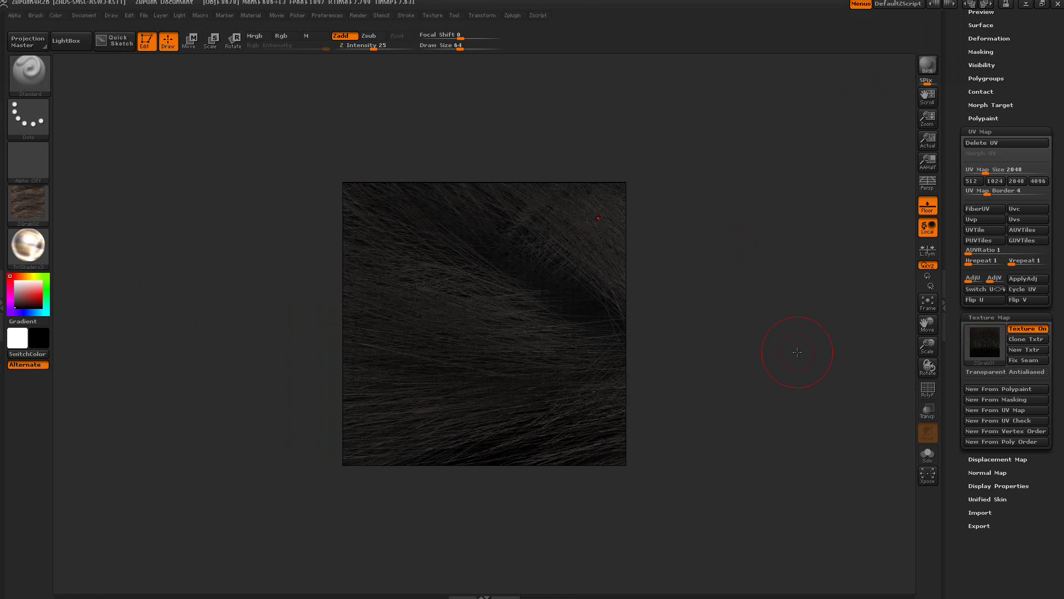
click(973, 132)
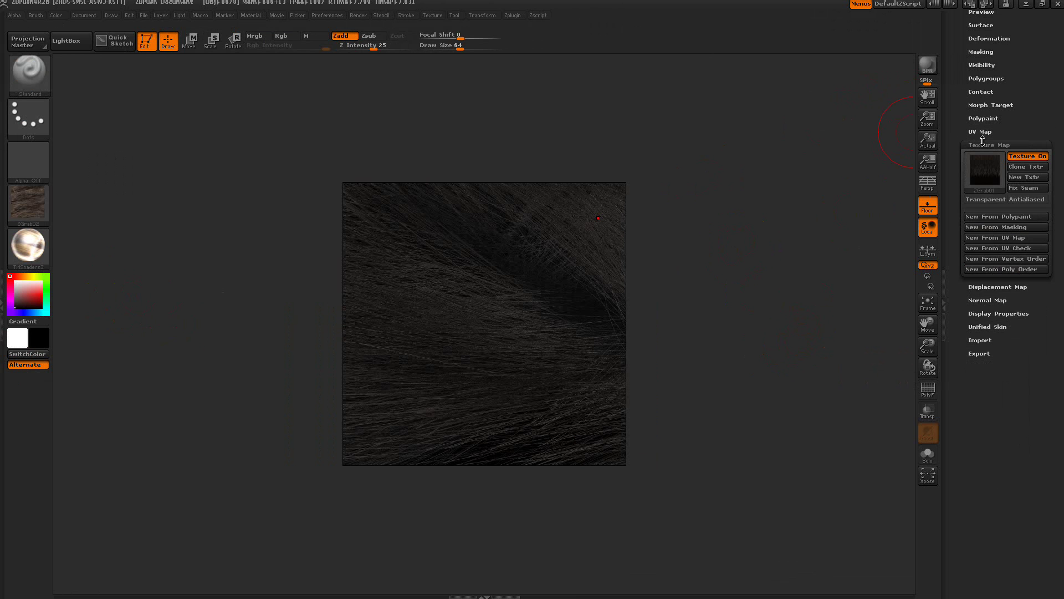
click(982, 143)
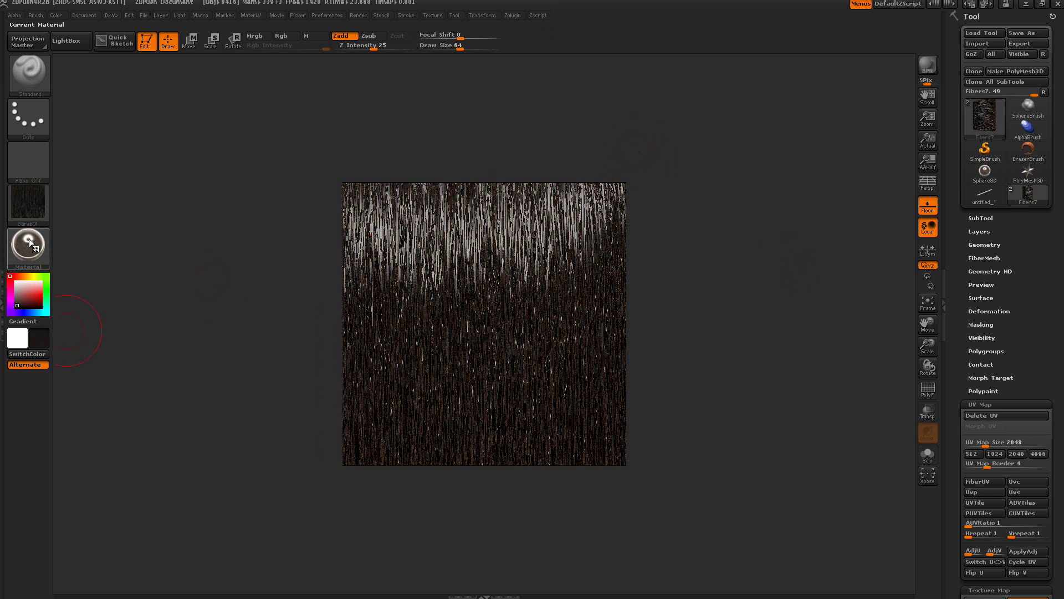
Copy the Hair material's shader with CopySH, then return to the TriShaders4 material.
click(4, 239)
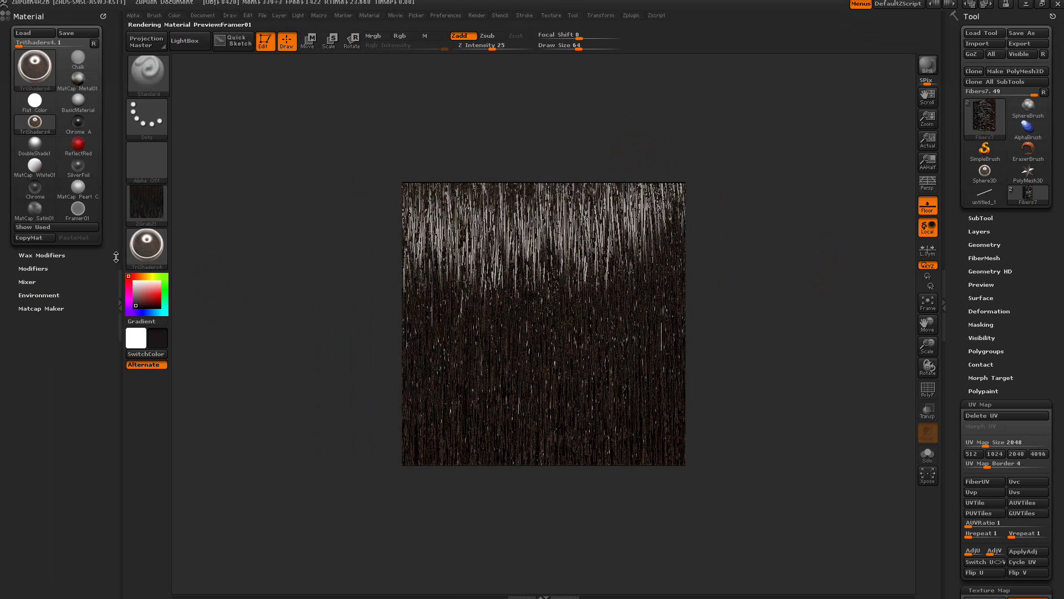
click(37, 269)
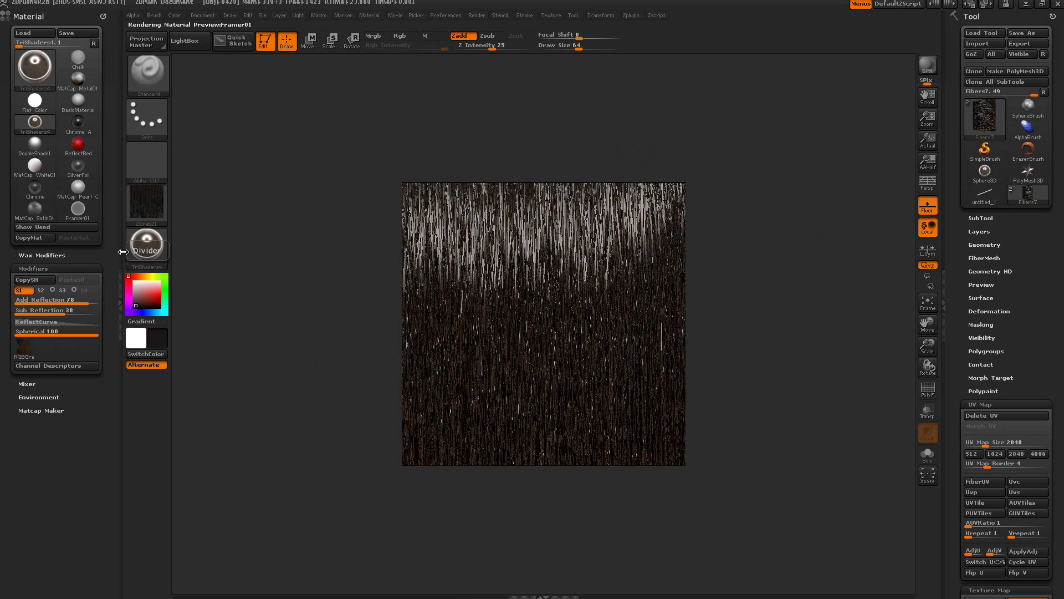
mouse_move(147, 250)
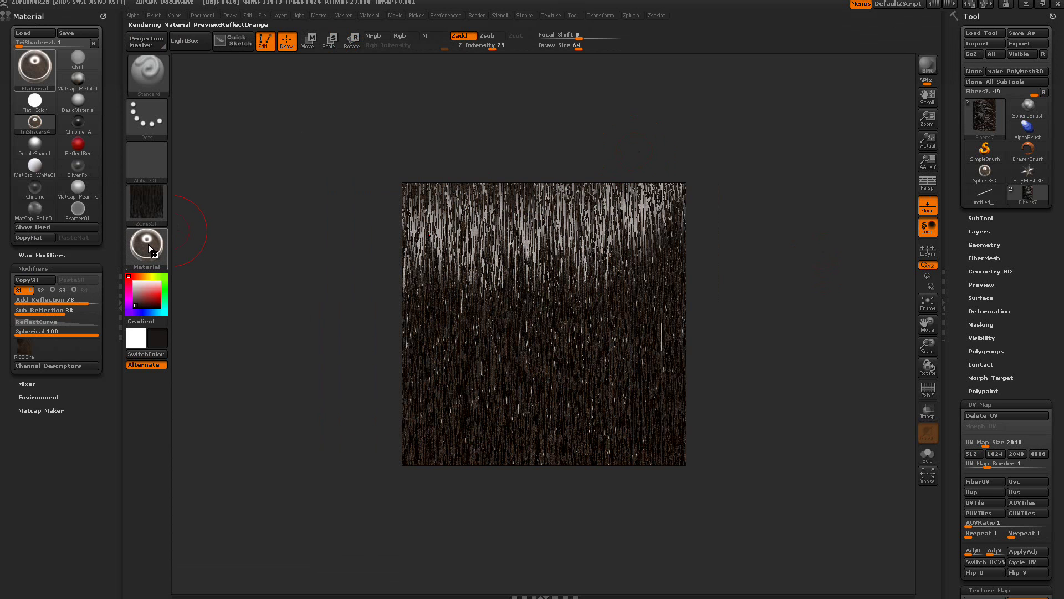
click(148, 243)
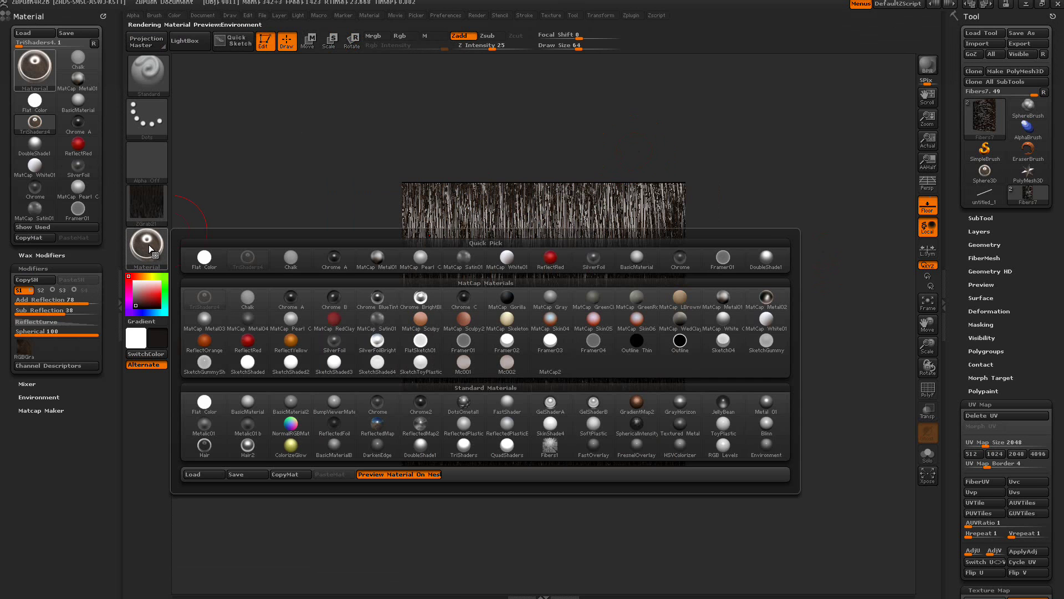
click(206, 447)
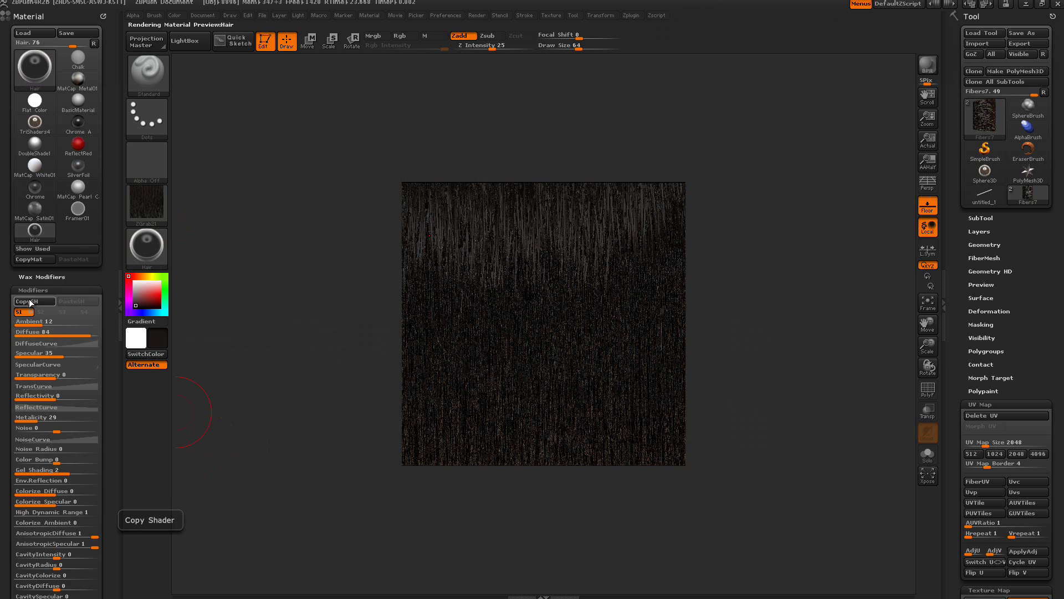
click(30, 302)
click(34, 123)
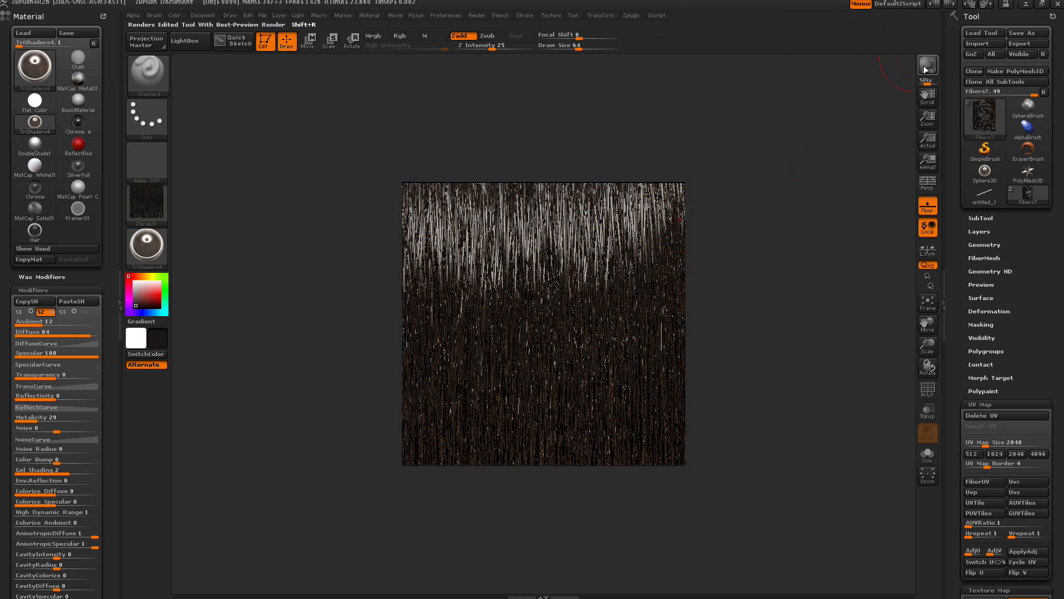
BPR-render the vertical fibre hair with Shift+R, then re-render it.
key(shift+r)
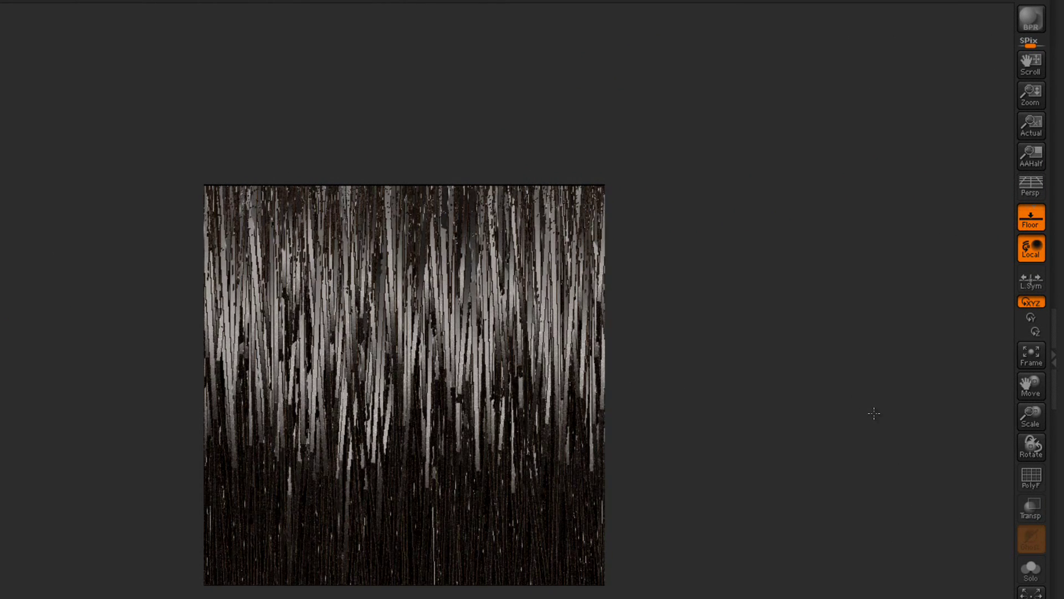
click(823, 383)
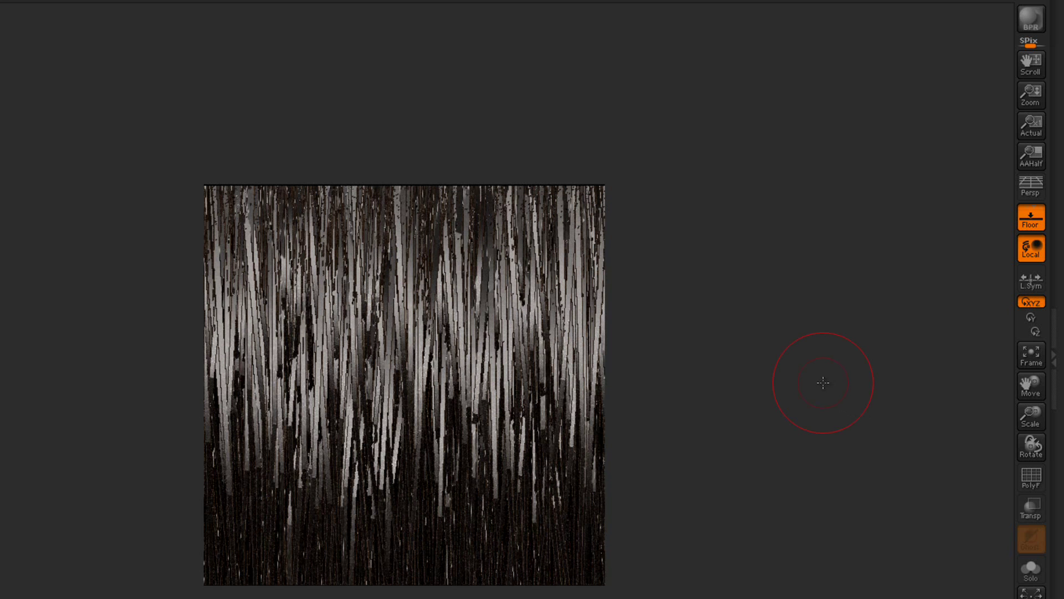
click(1030, 20)
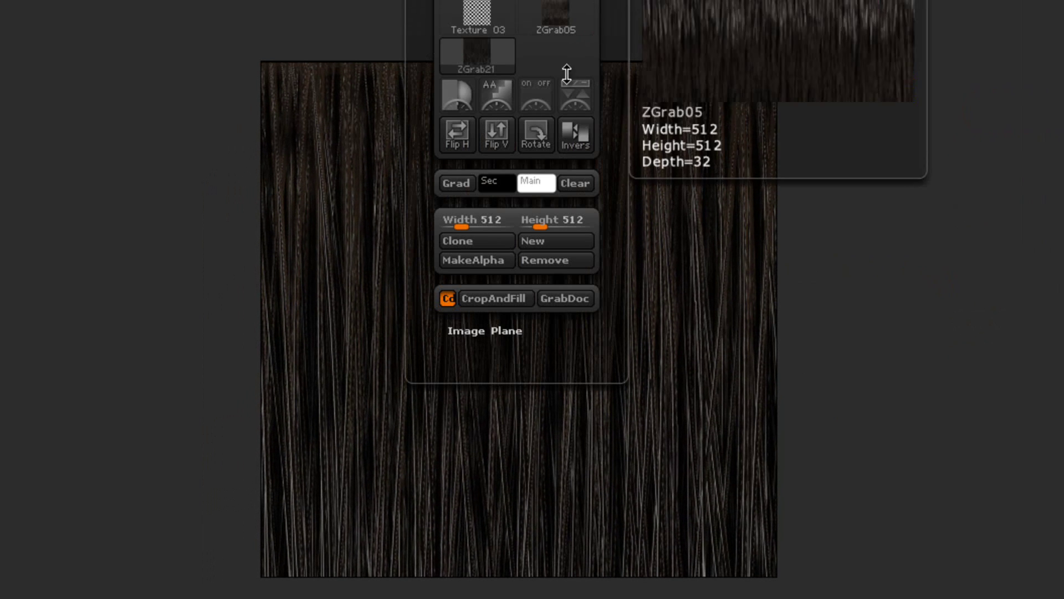
GrabDoc the final dark brown vertical-strand render into a 512×512 texture.
click(565, 300)
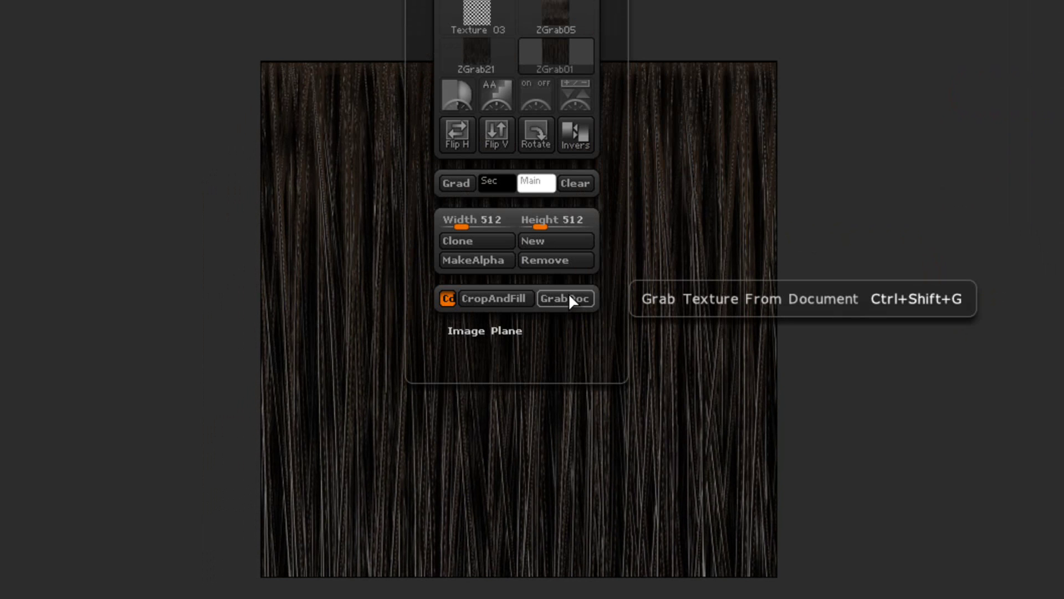
mouse_move(462, 100)
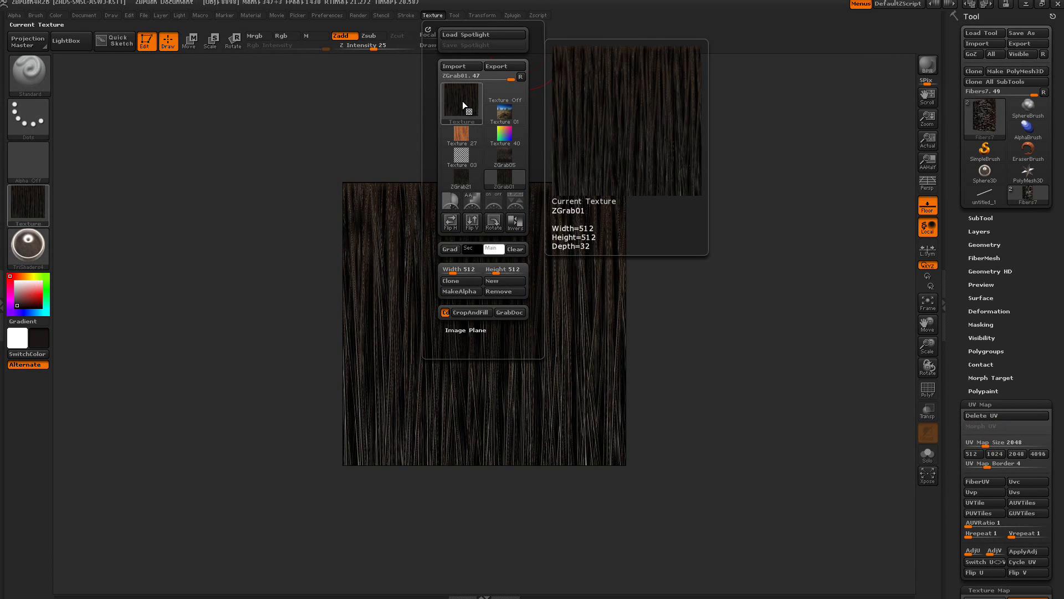
click(514, 312)
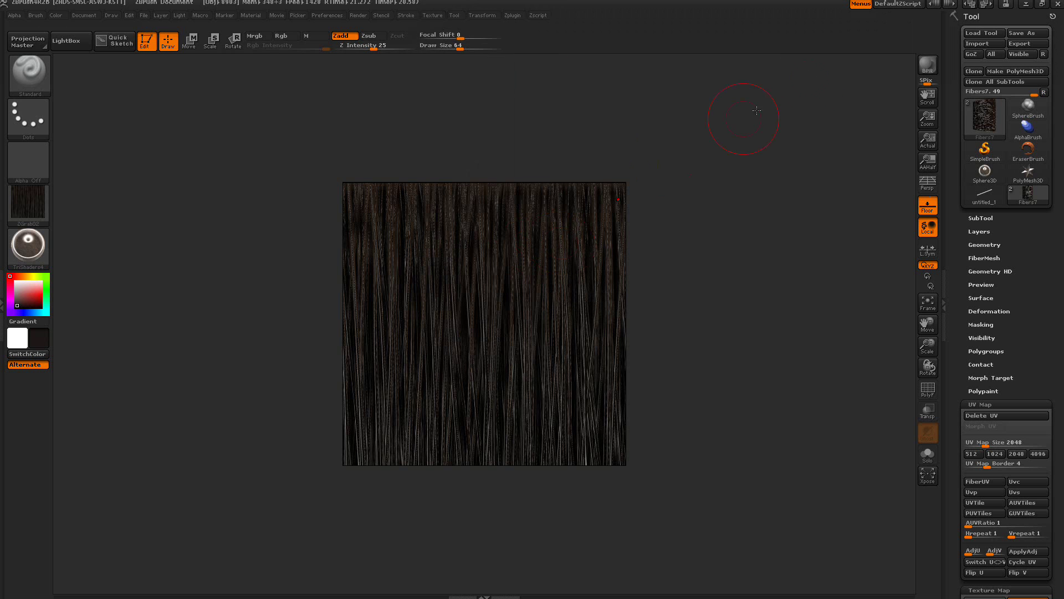